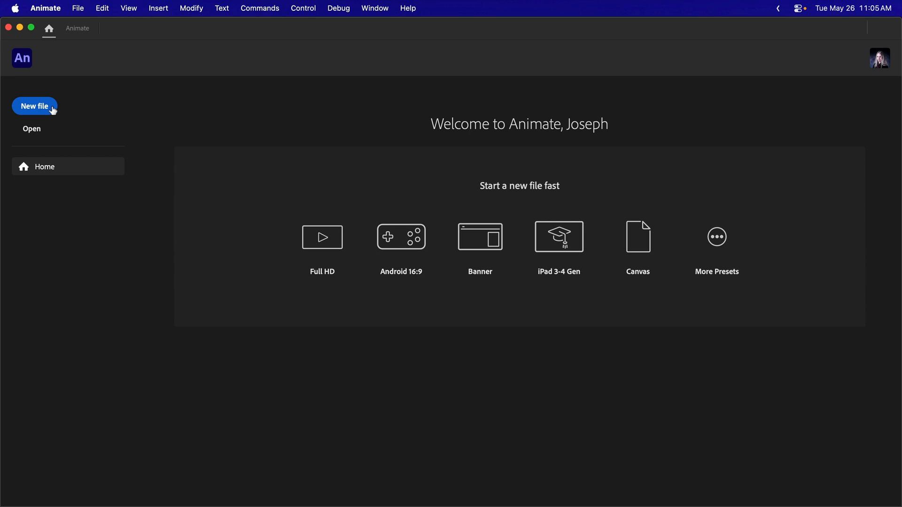
# Start a new document and look through the Character Animation, Social and Ads presets.
pyautogui.click(53, 111)
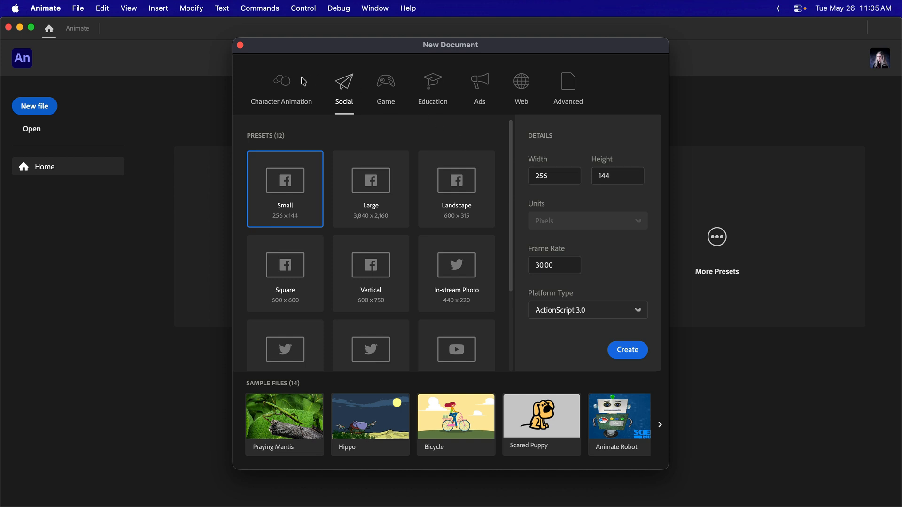
pyautogui.click(286, 90)
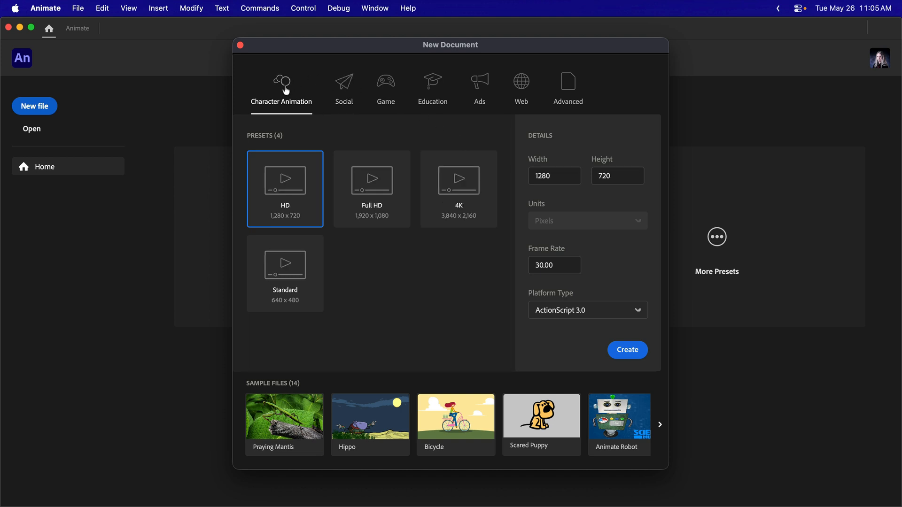
pyautogui.click(348, 91)
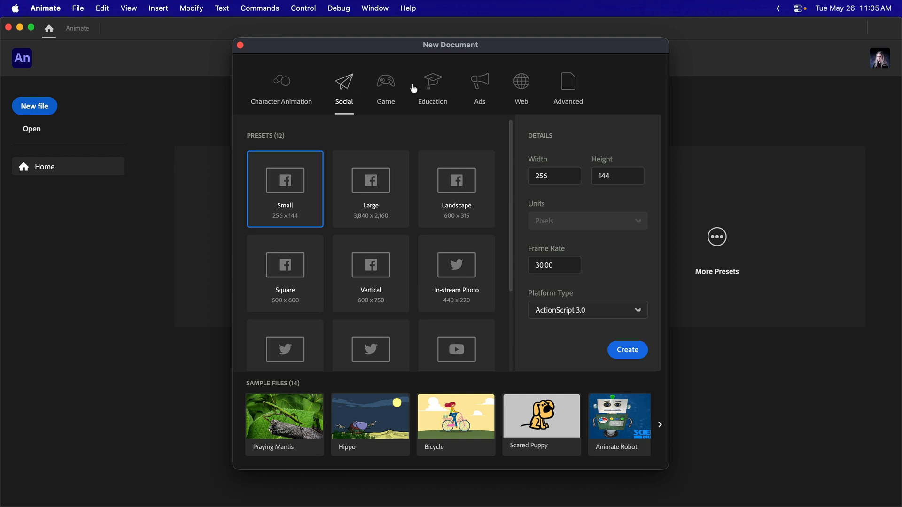
pyautogui.click(475, 92)
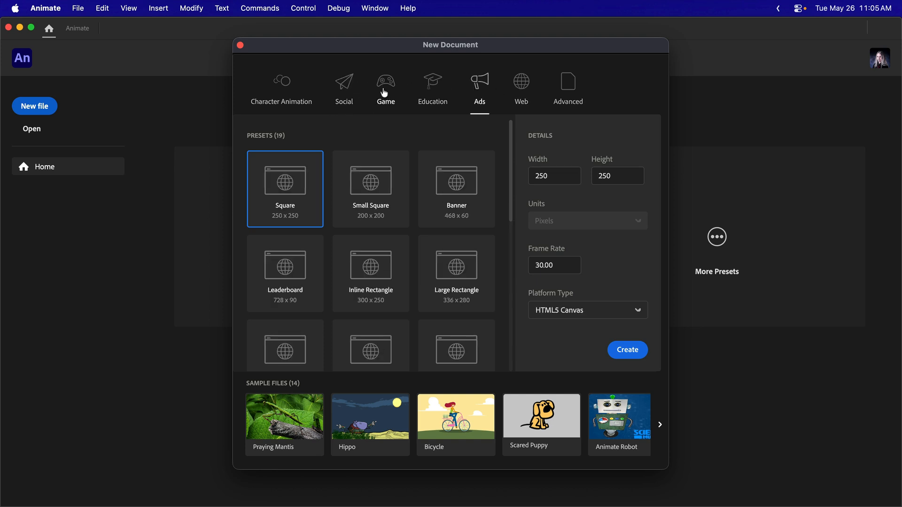
# Create a 1280 x 720 document from the Social category's HD preset at 30 fps with the ActionScript 3.0 platform.
pyautogui.click(344, 85)
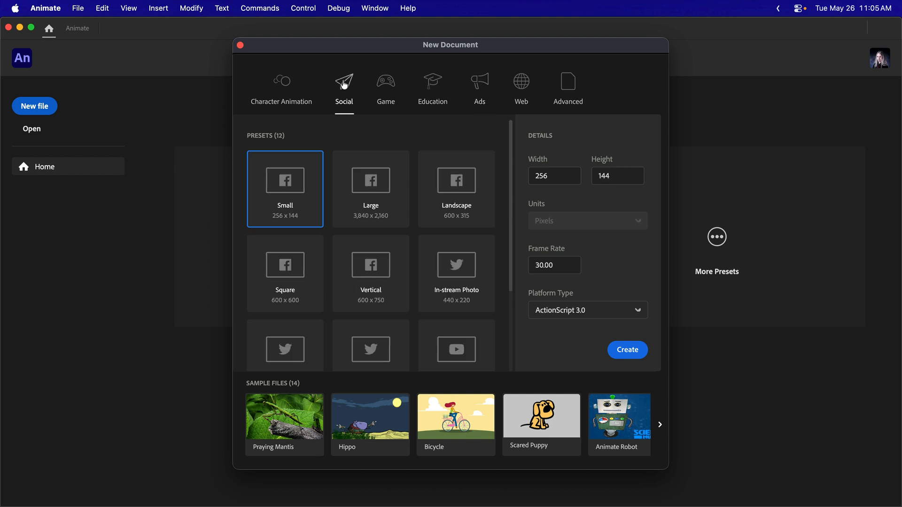
pyautogui.scroll(-3, 375, 211)
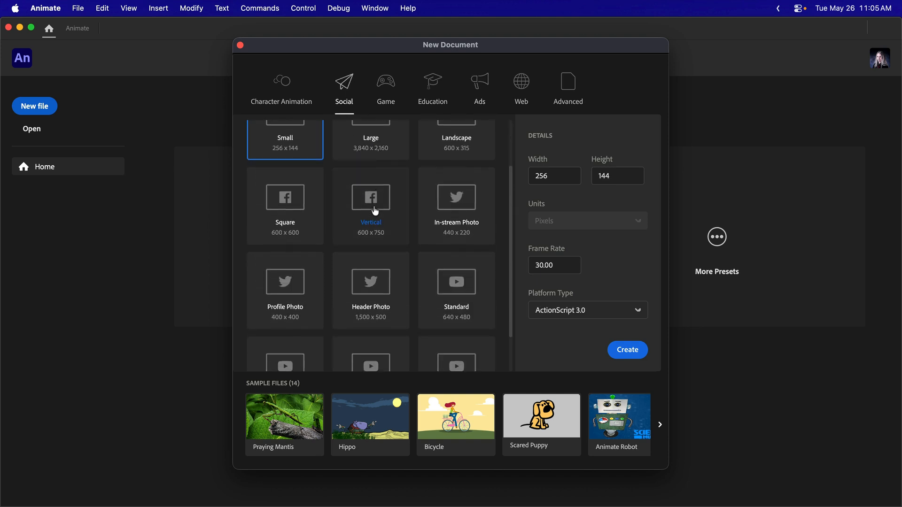
pyautogui.scroll(-1, 374, 211)
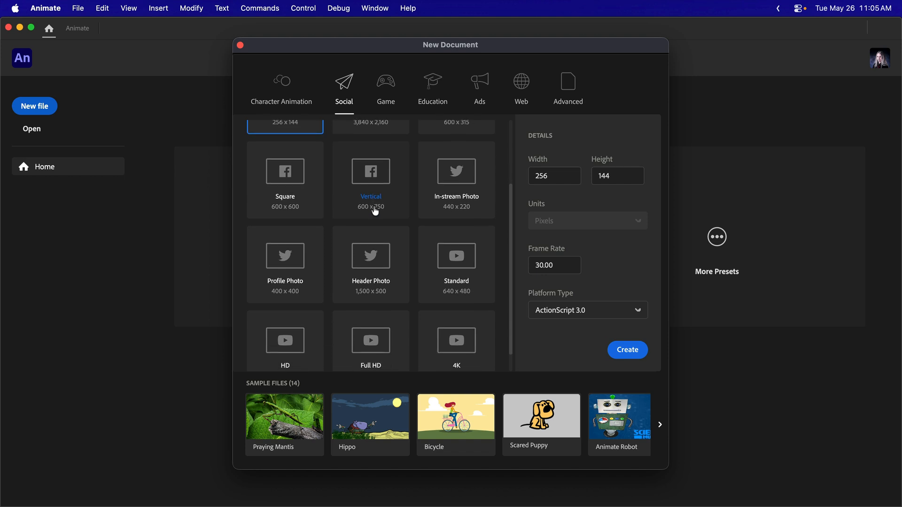
pyautogui.scroll(-1, 374, 212)
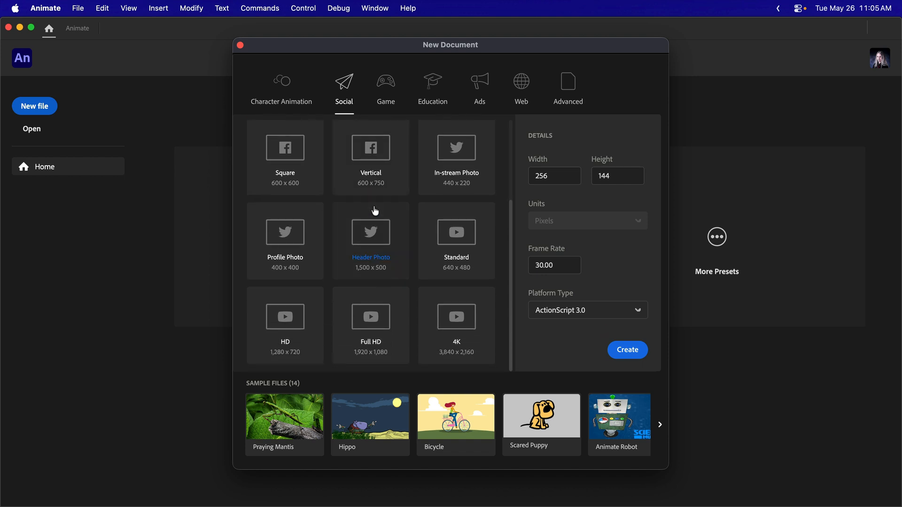
pyautogui.click(290, 320)
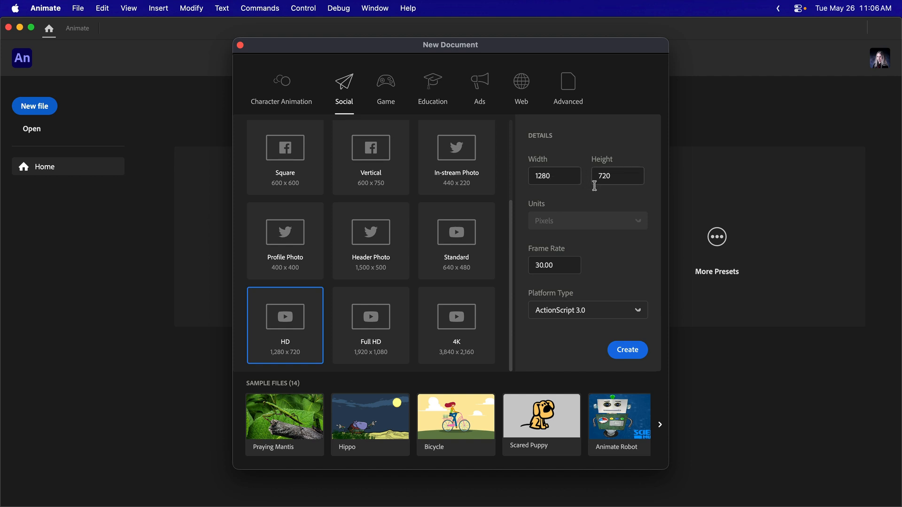
pyautogui.click(573, 268)
pyautogui.click(574, 322)
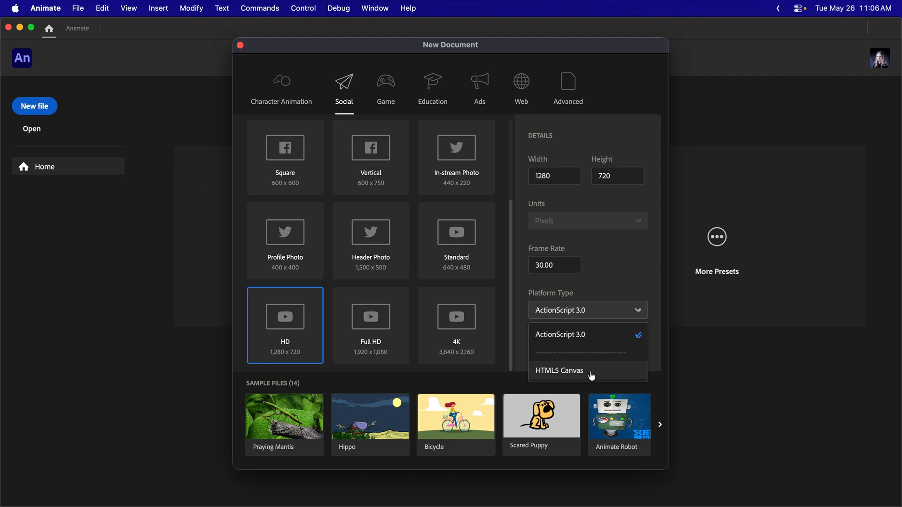
pyautogui.click(604, 288)
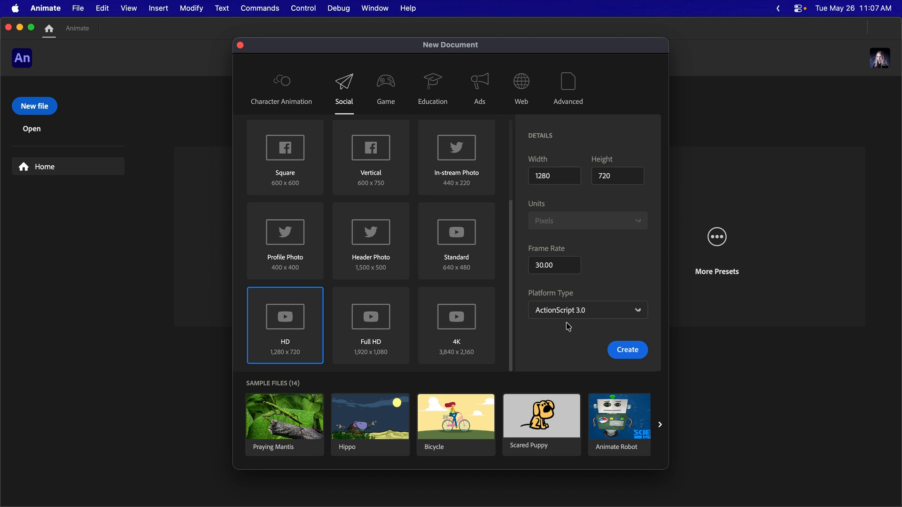
pyautogui.click(628, 352)
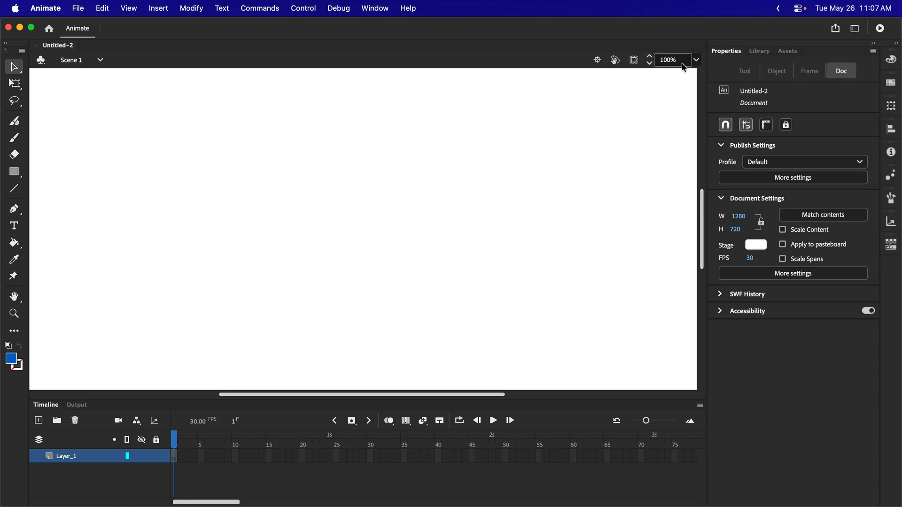
# Fit the stage in the window and set its background color to medium blue.
pyautogui.click(696, 59)
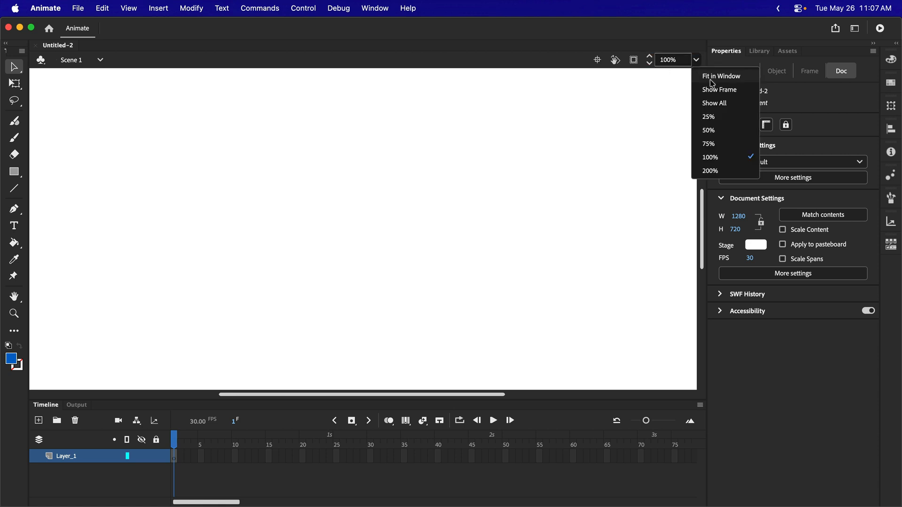
pyautogui.click(730, 82)
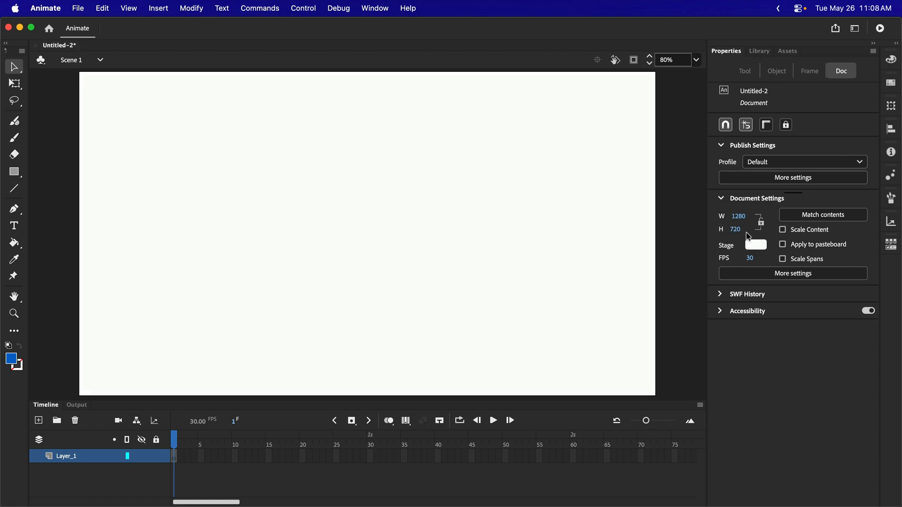
pyautogui.click(756, 245)
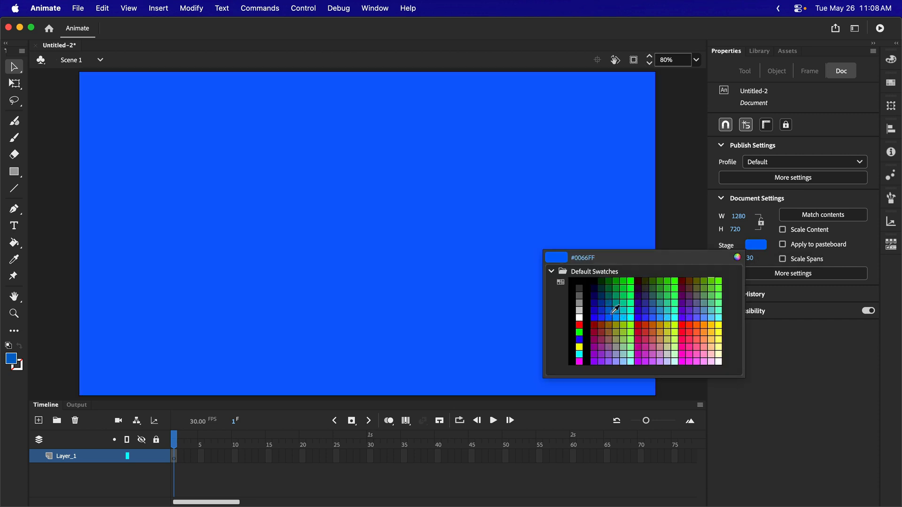
pyautogui.click(613, 311)
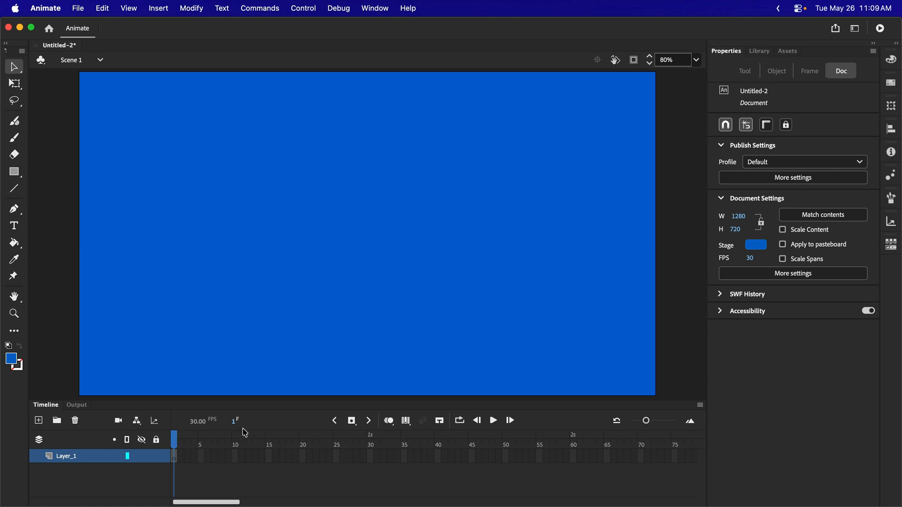
# Review the first frame's properties, the rectangle tool variants, and the Paint Bucket and additional tools.
pyautogui.click(174, 459)
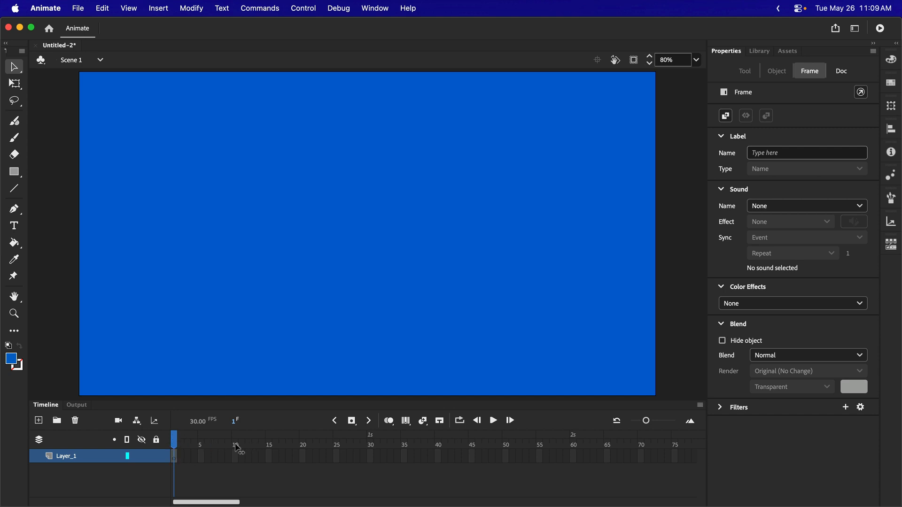
pyautogui.click(180, 443)
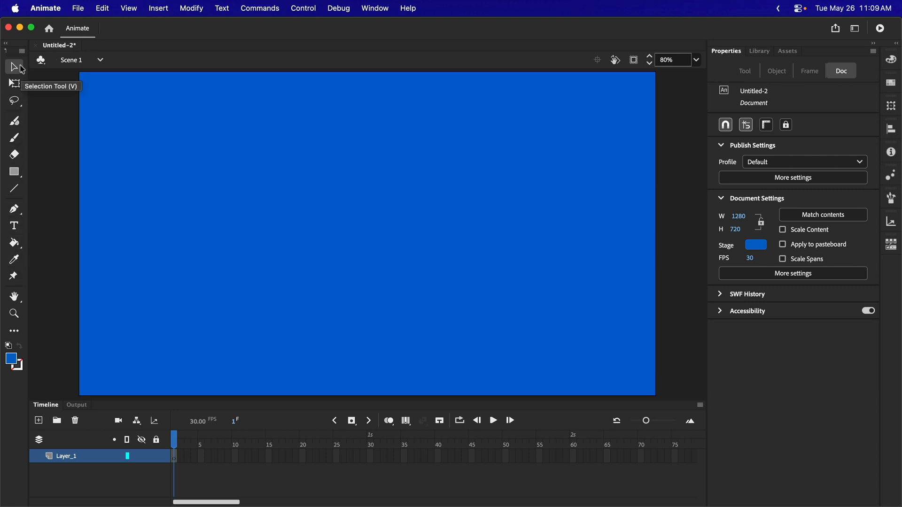
pyautogui.click(17, 174)
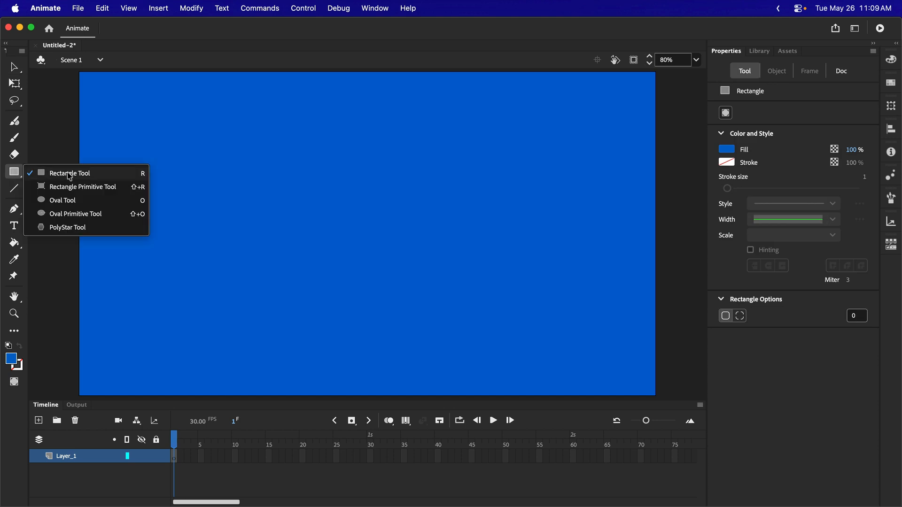
pyautogui.click(17, 174)
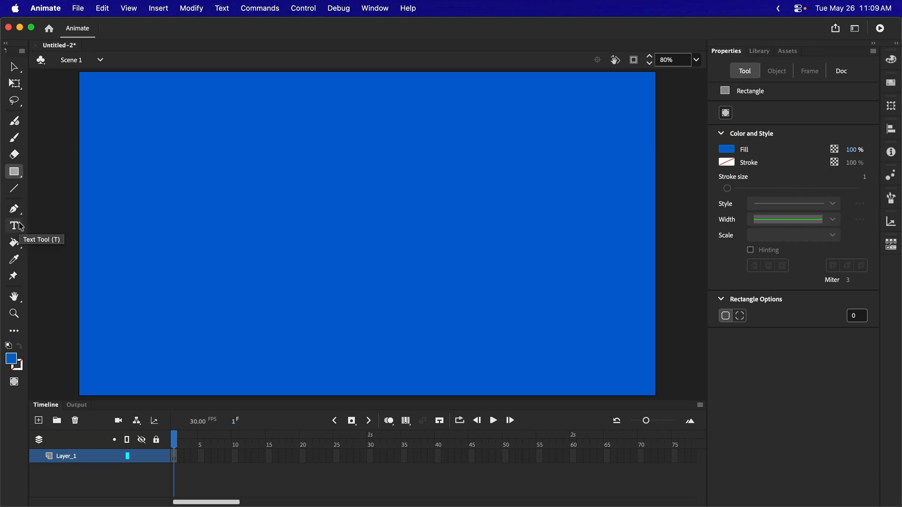
pyautogui.click(14, 243)
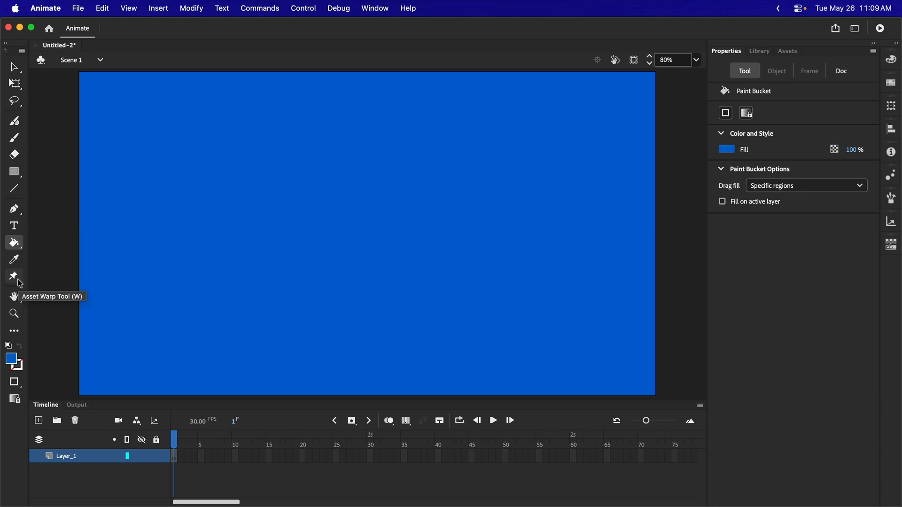
pyautogui.click(15, 332)
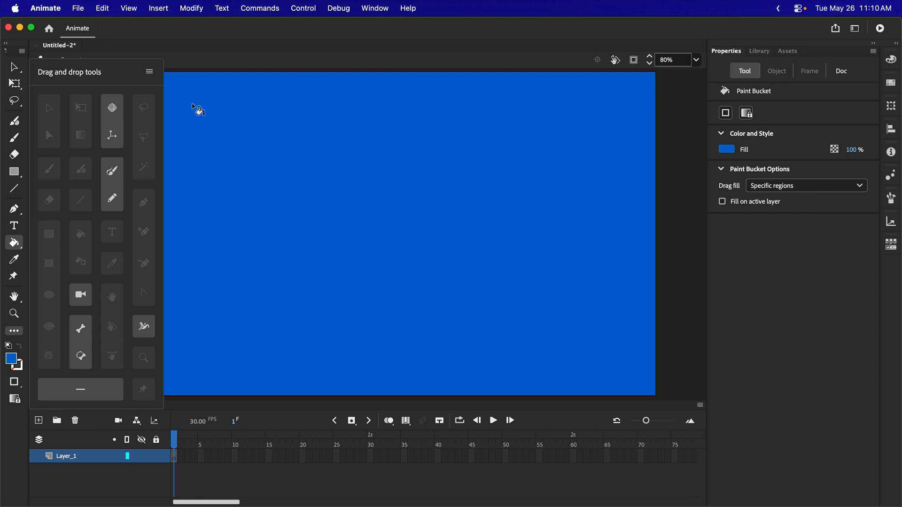
pyautogui.click(197, 111)
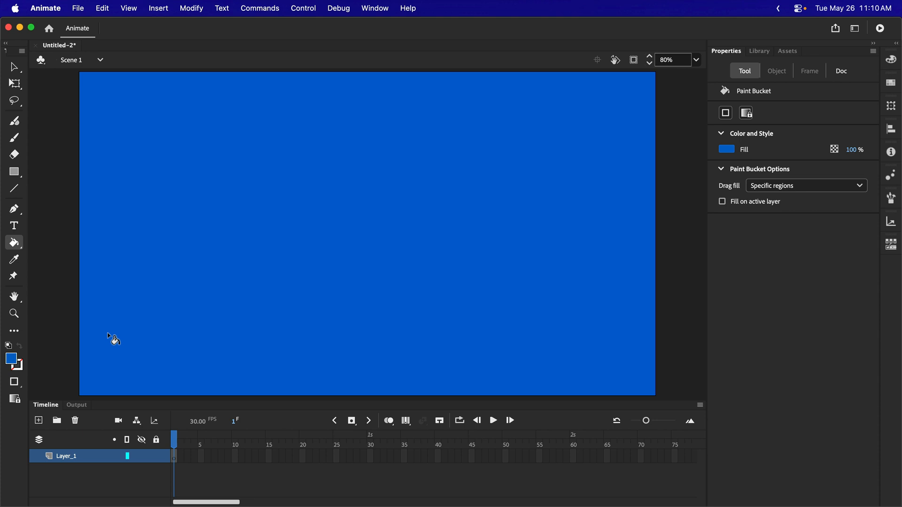
# Activate the Rectangle tool and set its fill color to golden yellow.
pyautogui.click(14, 173)
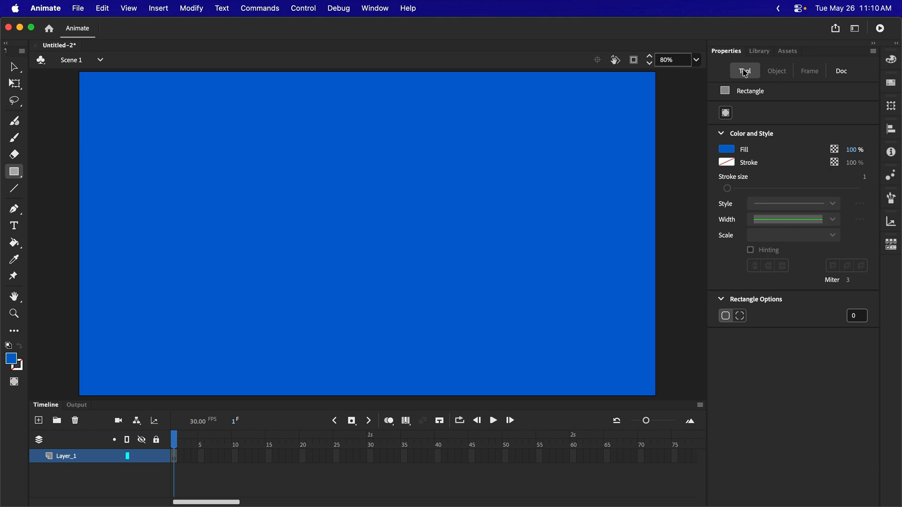
pyautogui.click(841, 72)
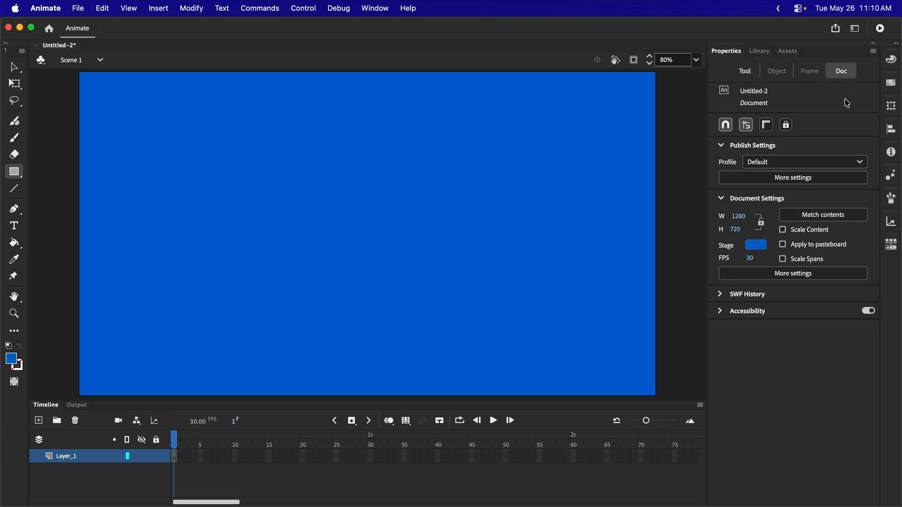
pyautogui.click(746, 72)
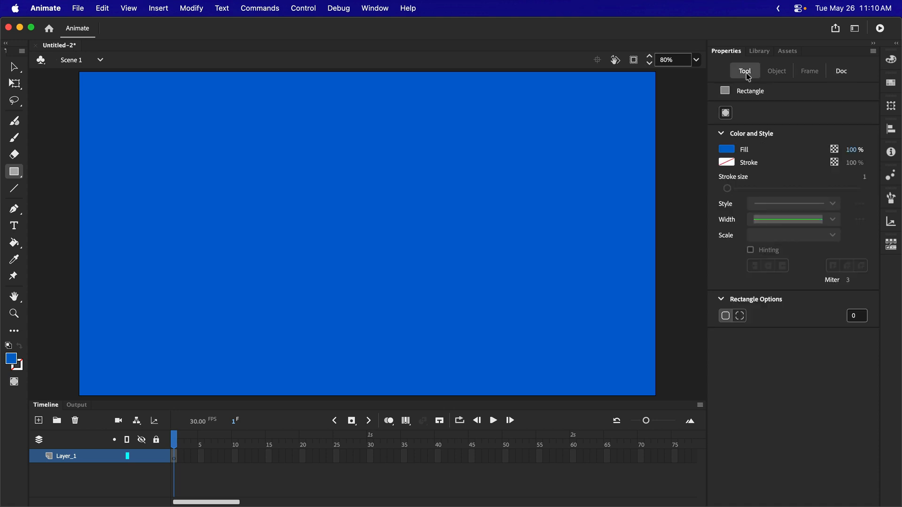
pyautogui.click(729, 151)
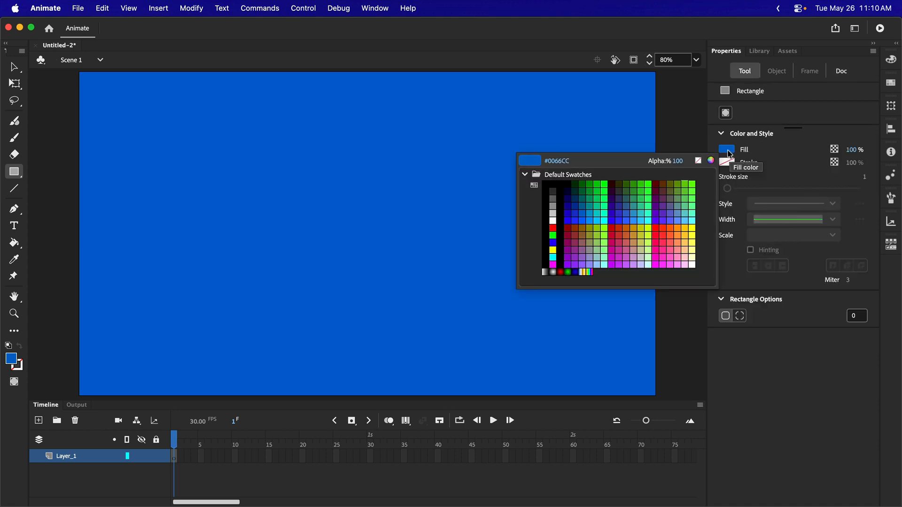
pyautogui.click(687, 233)
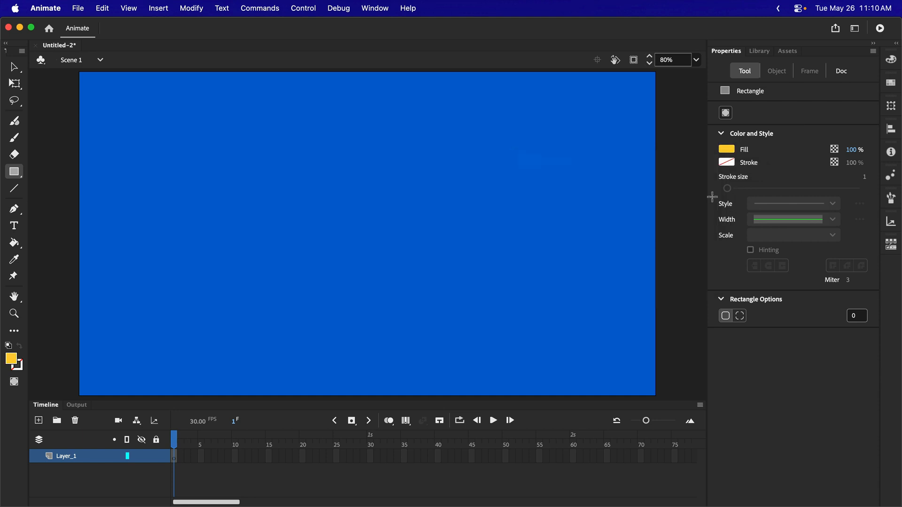
# Give the Rectangle tool a black stroke with a stroke size of 10.
pyautogui.click(731, 160)
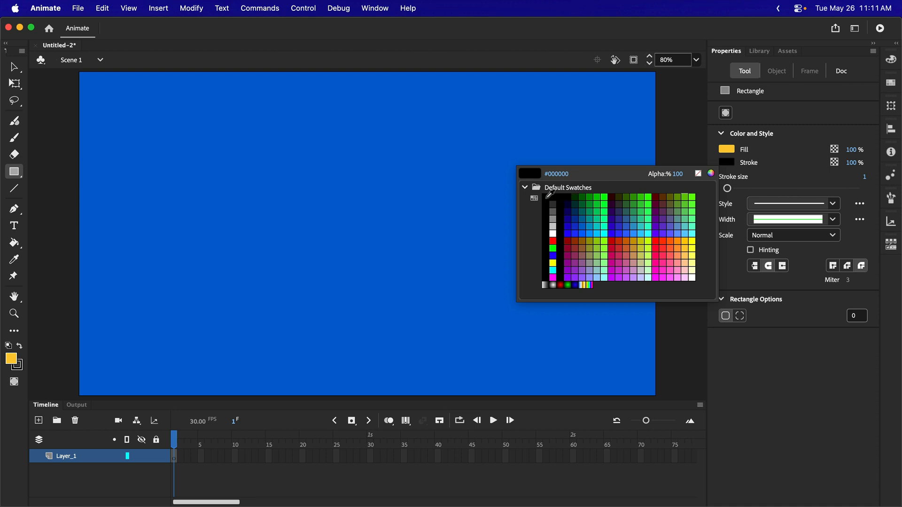
pyautogui.click(551, 194)
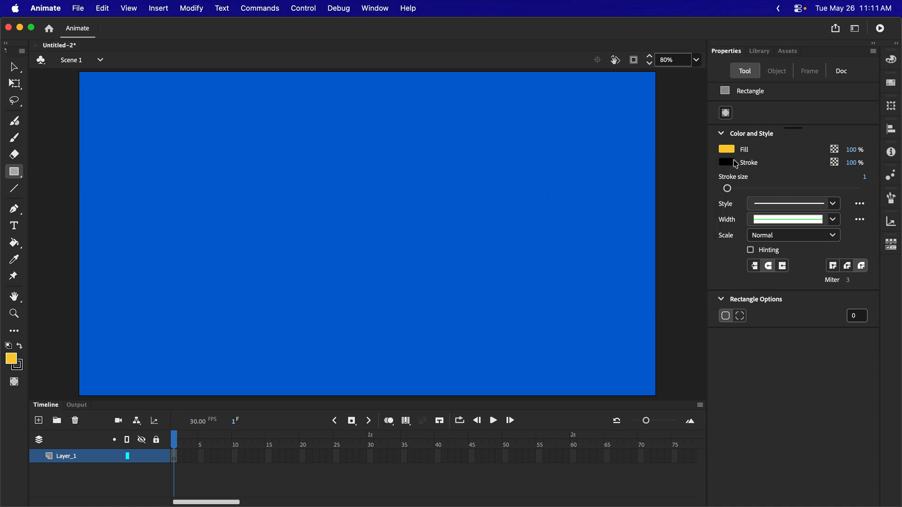
pyautogui.click(732, 163)
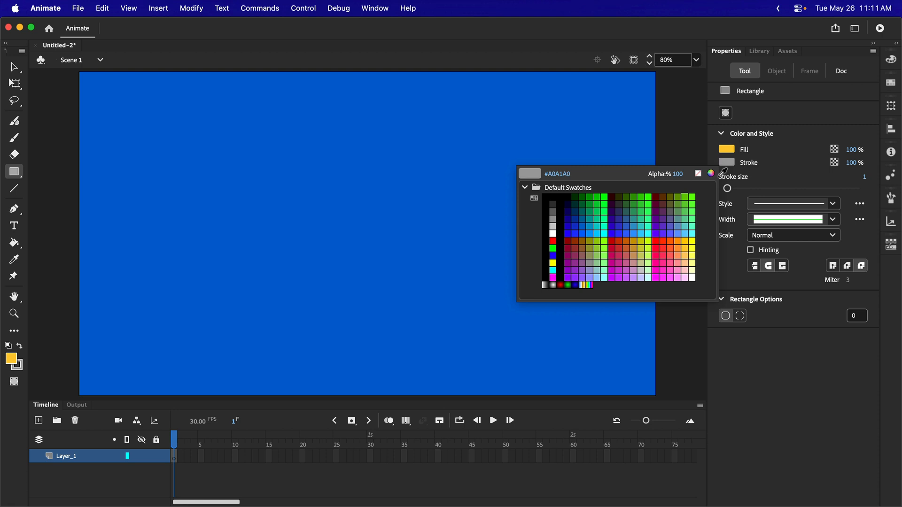
pyautogui.click(545, 195)
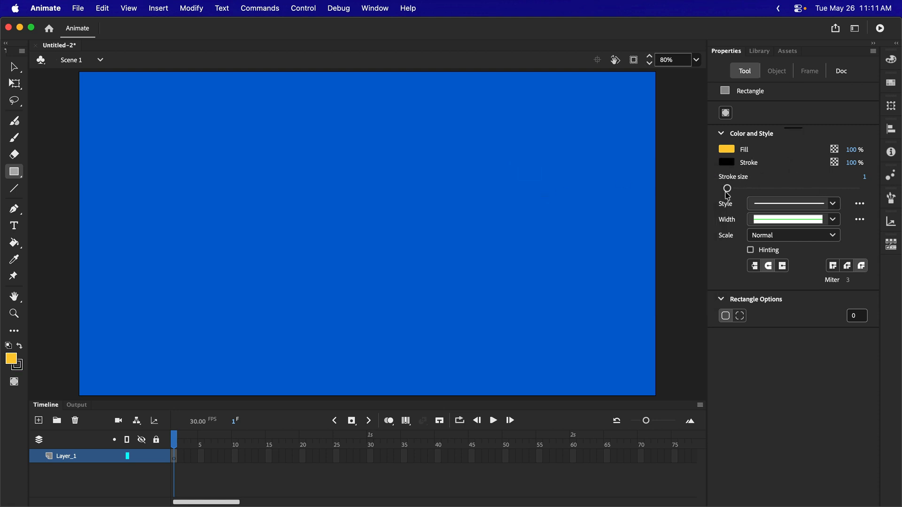
pyautogui.moveTo(727, 188); pyautogui.dragTo(734, 188)
# Examine the stroke styles and width profiles available for the Rectangle tool.
pyautogui.click(838, 205)
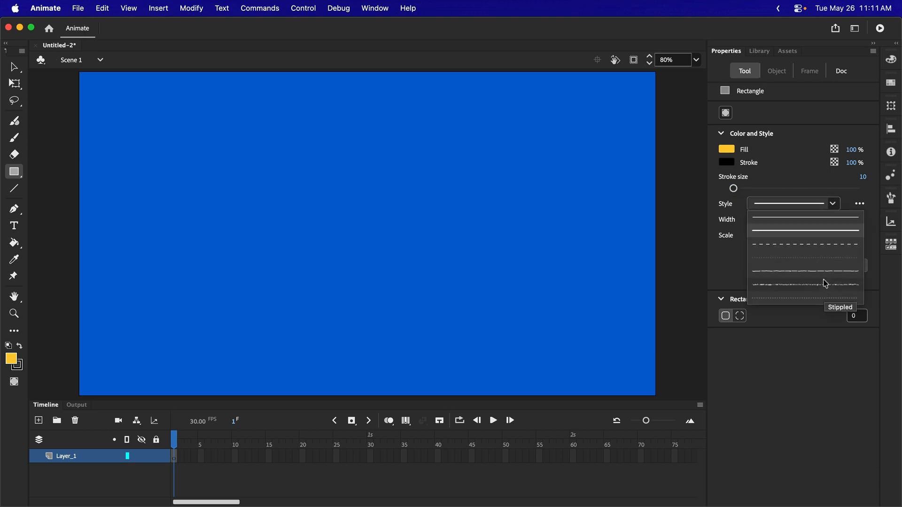
pyautogui.click(804, 182)
pyautogui.click(831, 220)
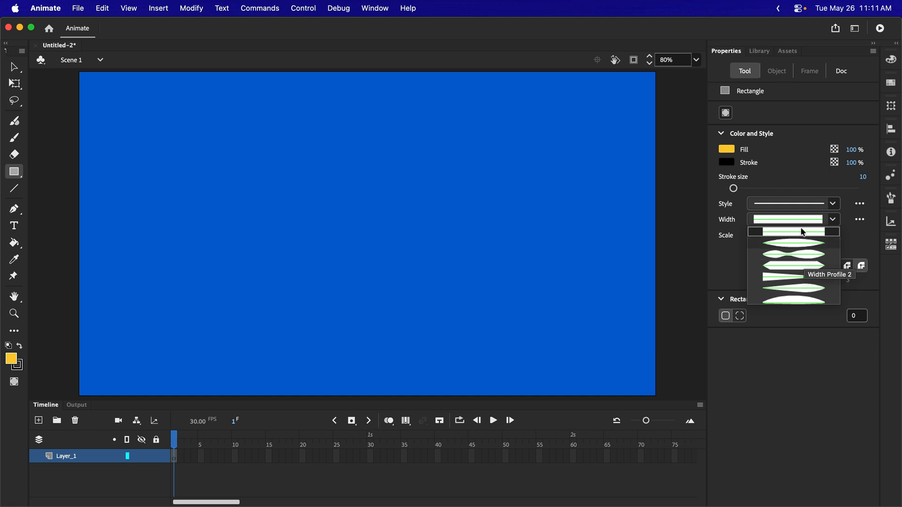
pyautogui.click(798, 173)
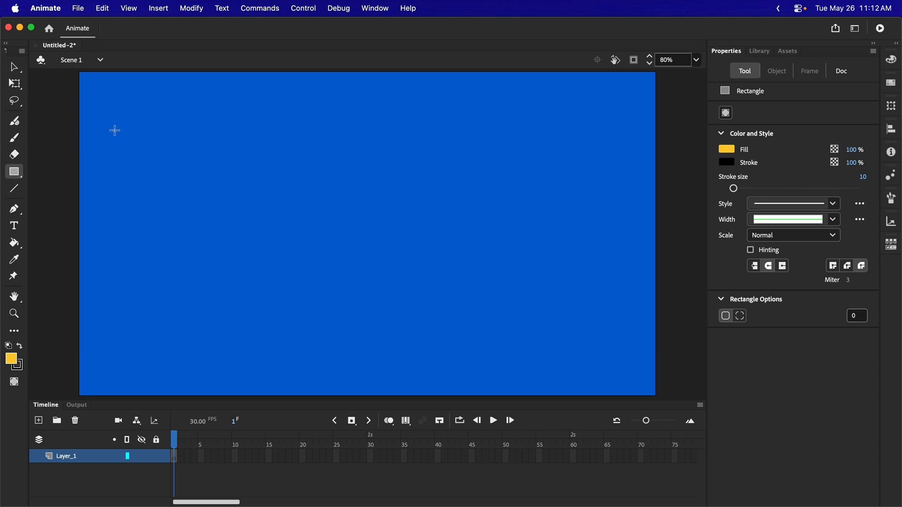
# Draw a square about 428 px wide on the left half of the stage and switch to the Selection tool.
pyautogui.moveTo(115, 130)
pyautogui.mouseDown()
pyautogui.moveTo(302, 269)
pyautogui.moveTo(284, 233)
pyautogui.moveTo(338, 324)
pyautogui.moveTo(275, 270)
pyautogui.moveTo(285, 253)
pyautogui.moveTo(241, 233)
pyautogui.moveTo(307, 284)
pyautogui.mouseUp()
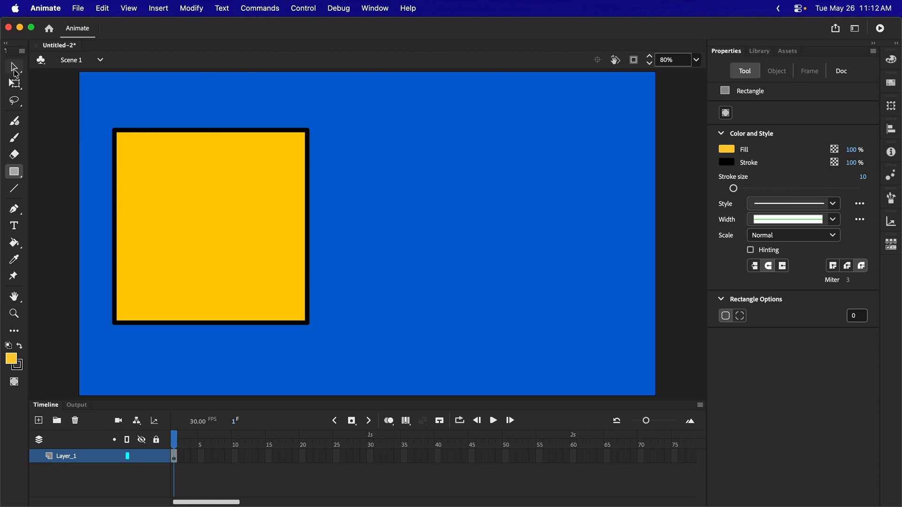
pyautogui.click(14, 69)
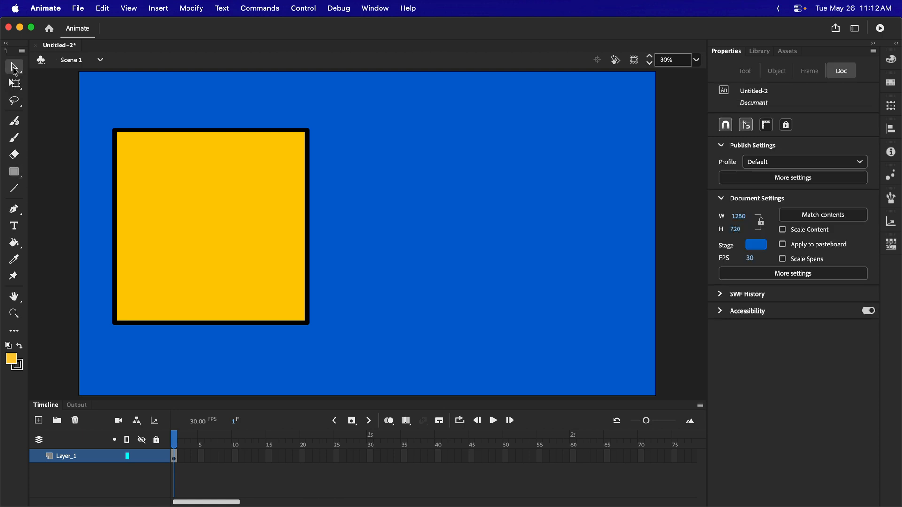
# Try moving only the square's yellow fill away from its black stroke, and undo the move.
pyautogui.click(181, 176)
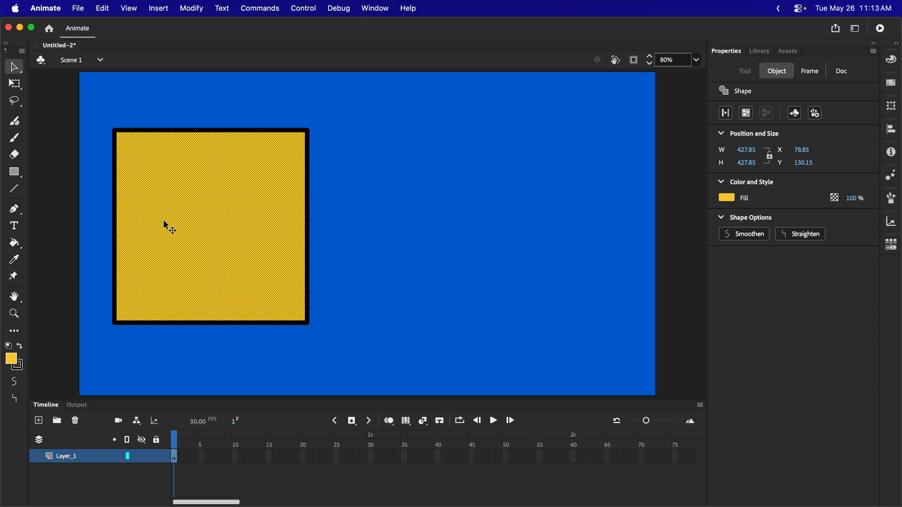
pyautogui.moveTo(165, 222); pyautogui.dragTo(234, 271)
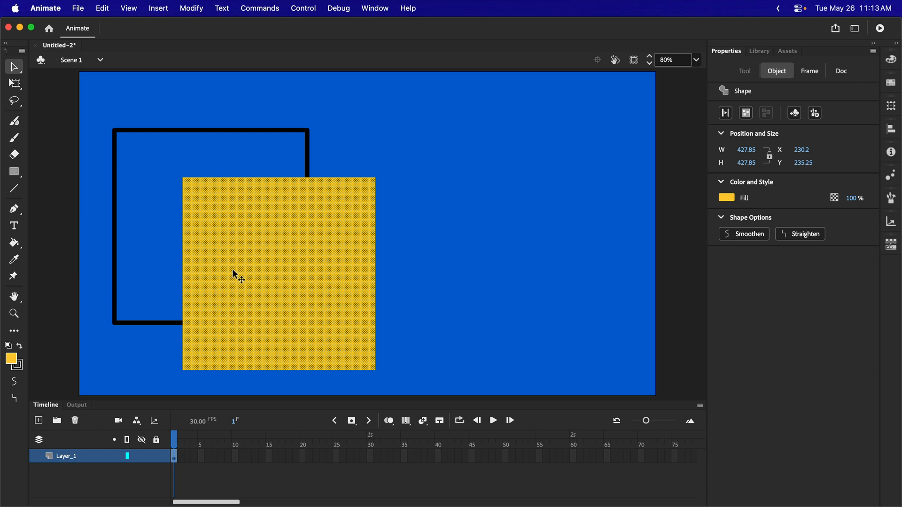
pyautogui.press('super+z')
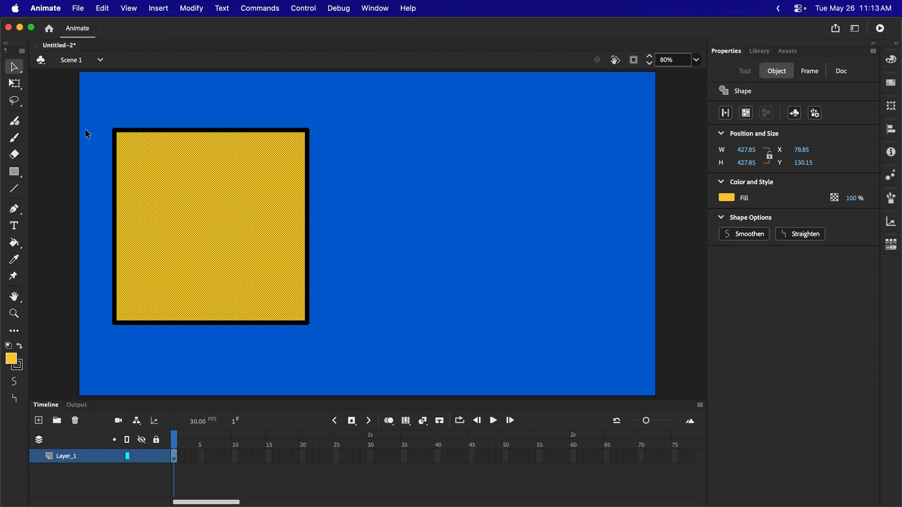
# Select the square's fill and stroke together, first directly on the shape and again with a selection area around it, and clear the selection.
pyautogui.doubleClick(201, 187)
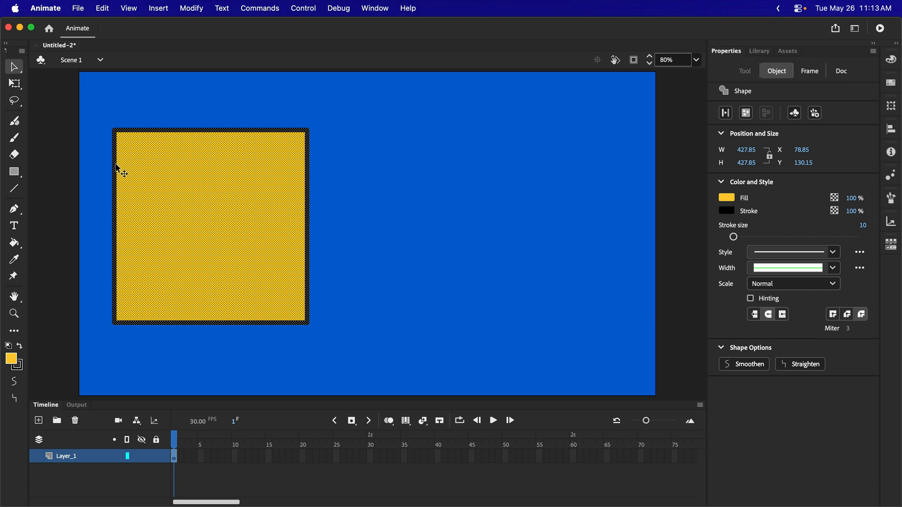
pyautogui.click(89, 102)
pyautogui.moveTo(89, 103); pyautogui.dragTo(381, 377)
pyautogui.click(381, 376)
# Try reshaping the square by pulling its upper-right corner point outward with the Subselection tool, and undo the distortion.
pyautogui.click(15, 67)
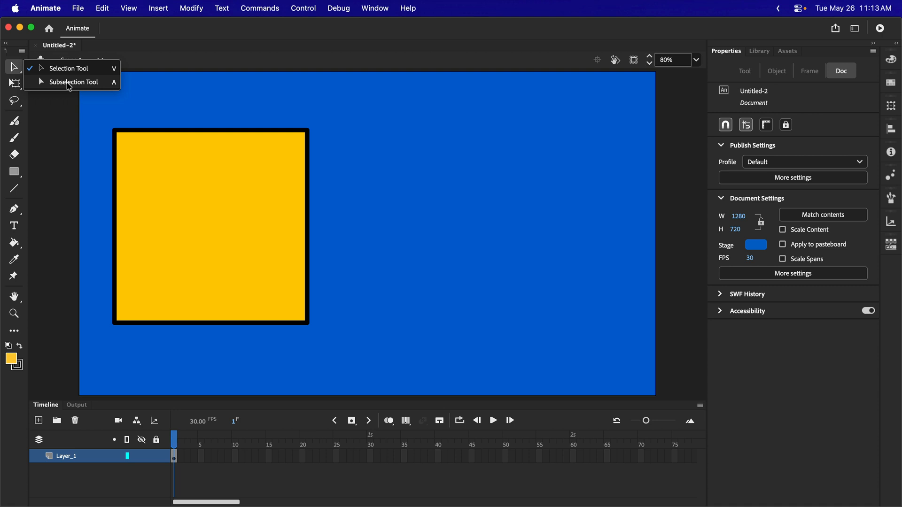
pyautogui.click(75, 87)
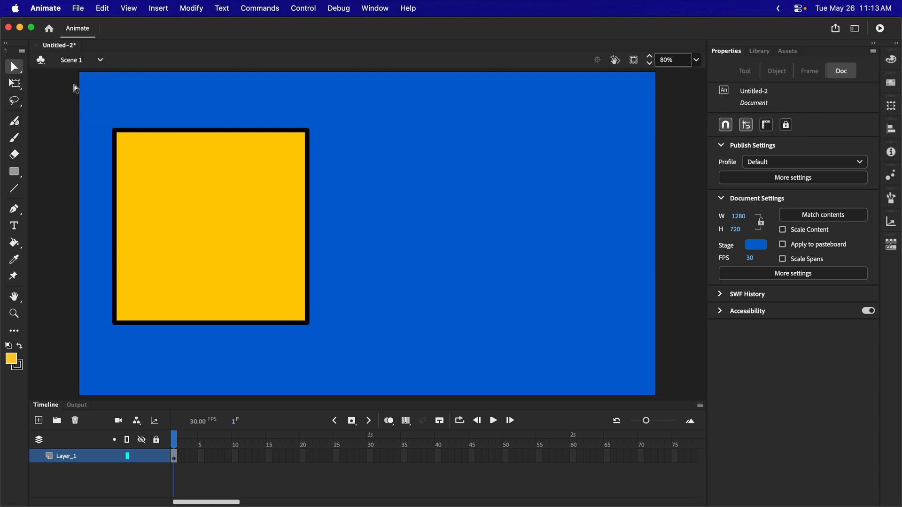
pyautogui.click(126, 132)
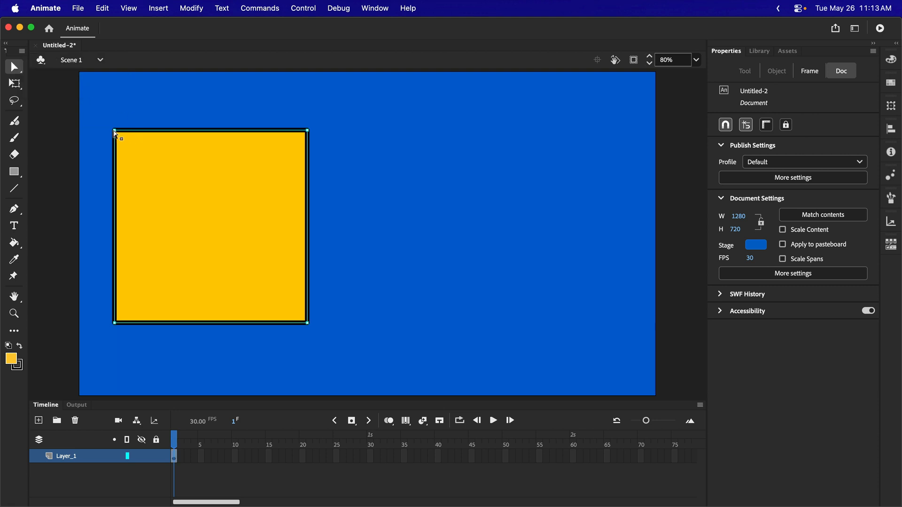
pyautogui.click(311, 135)
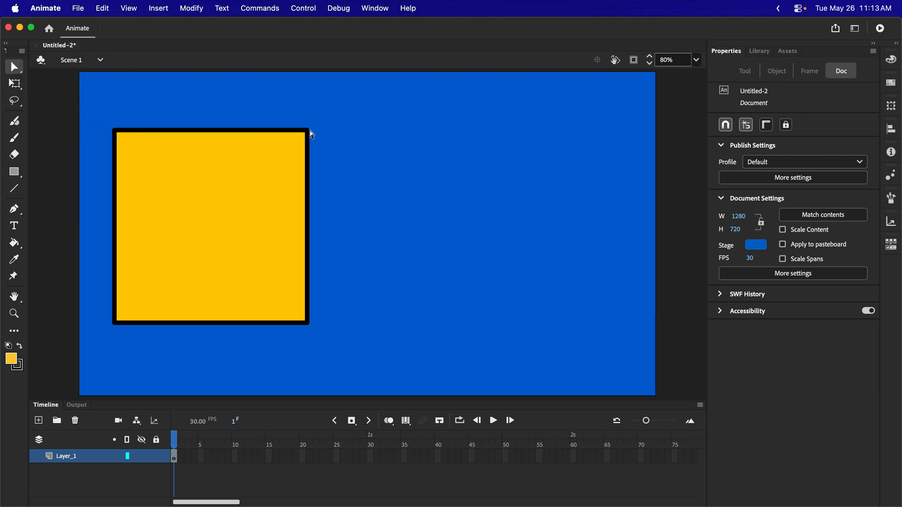
pyautogui.moveTo(311, 134); pyautogui.dragTo(355, 94)
pyautogui.press('super+z')
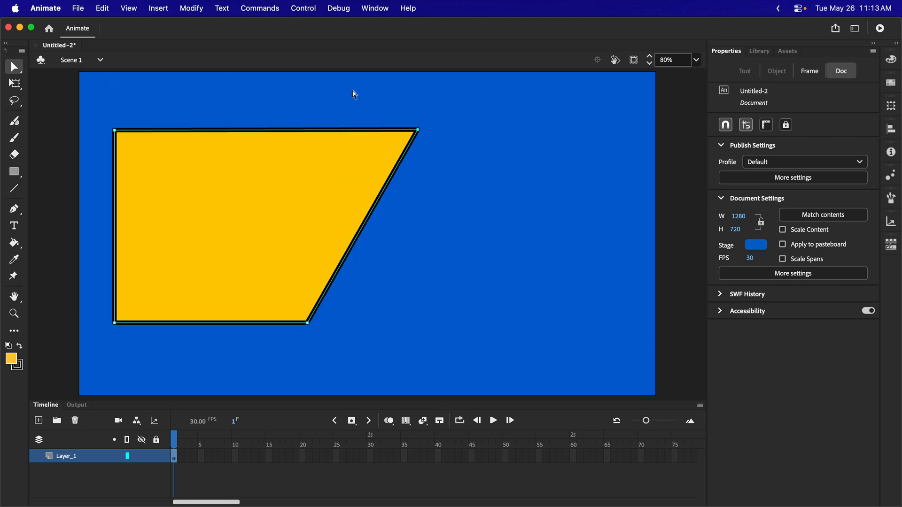
pyautogui.press('super+z')
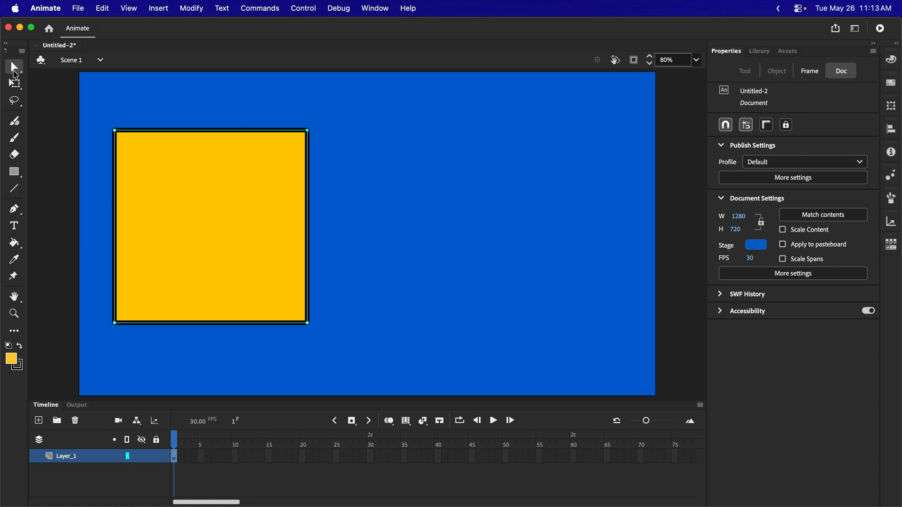
pyautogui.click(336, 220)
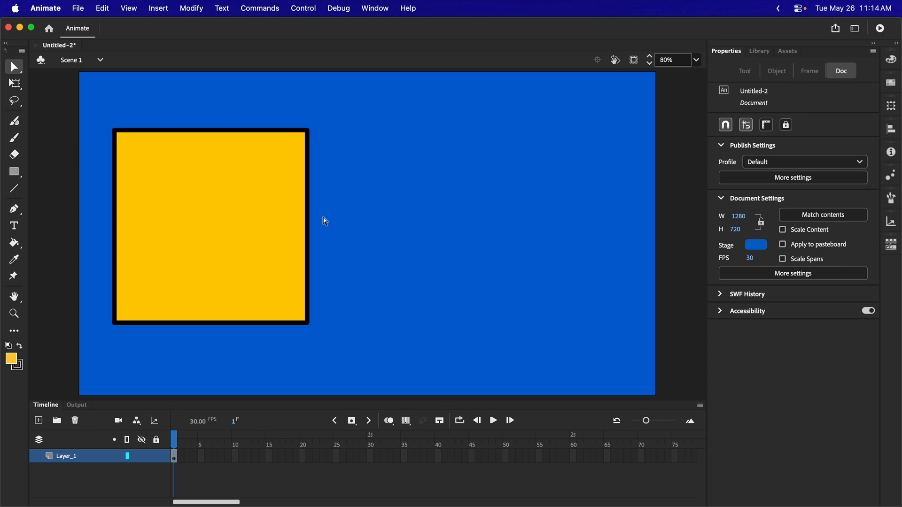
# Insert a keyframe at frame 2 of Layer_1 and shift the square's fill and stroke together slightly to the right.
pyautogui.click(183, 462)
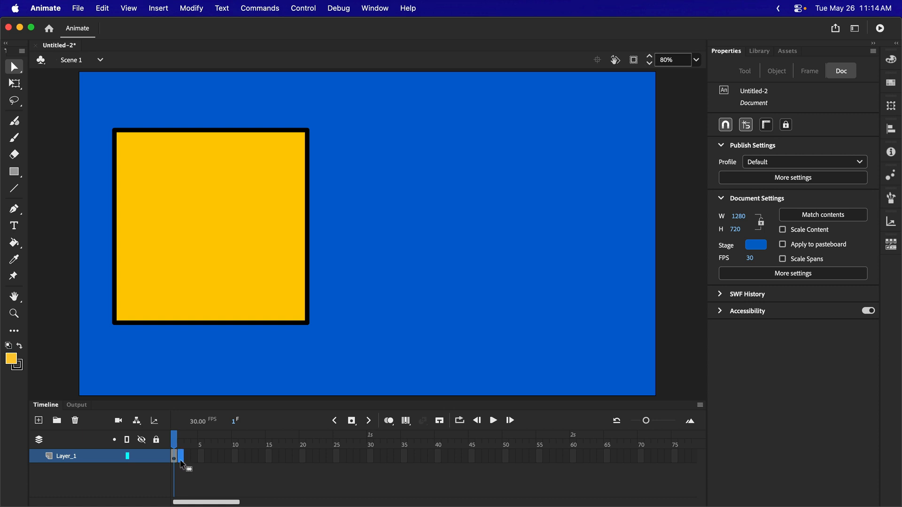
pyautogui.click(354, 427)
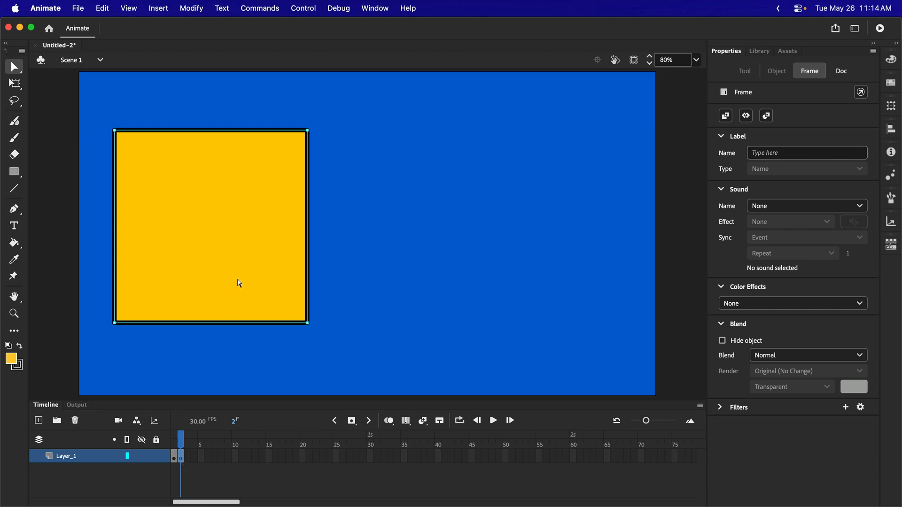
pyautogui.click(12, 67)
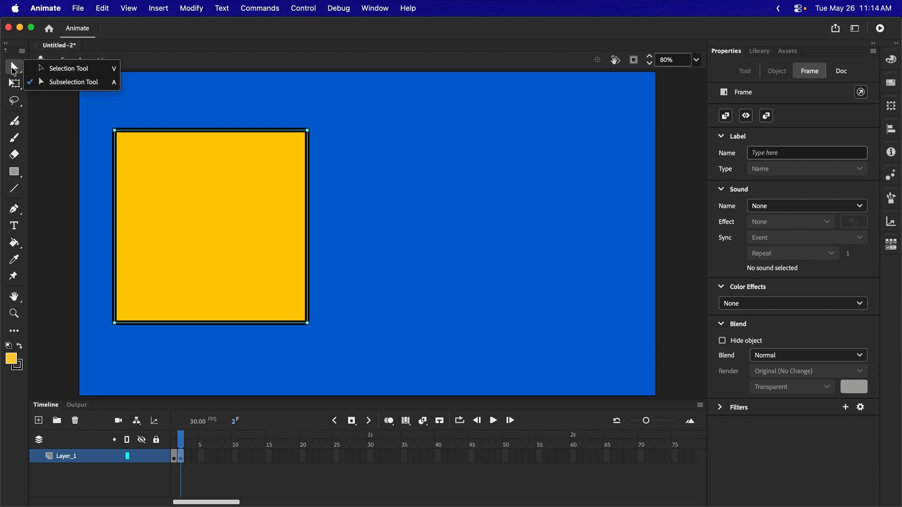
pyautogui.click(58, 69)
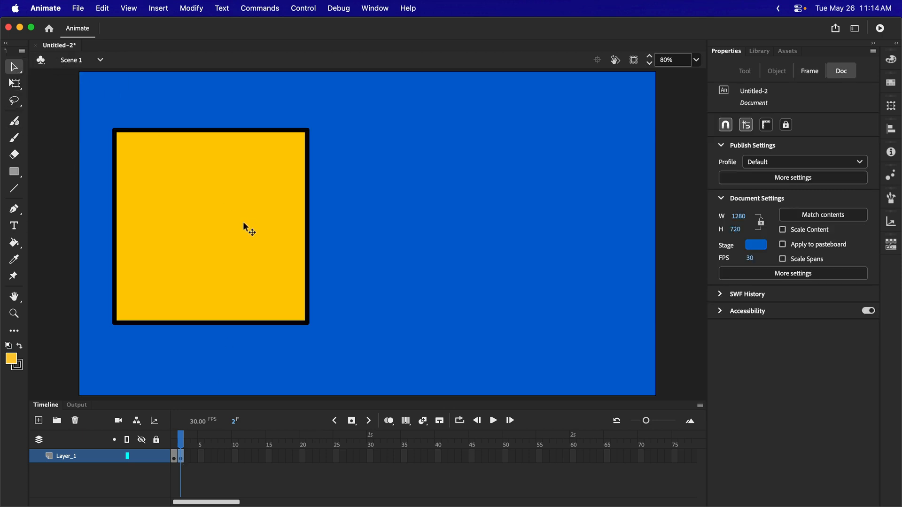
pyautogui.doubleClick(219, 230)
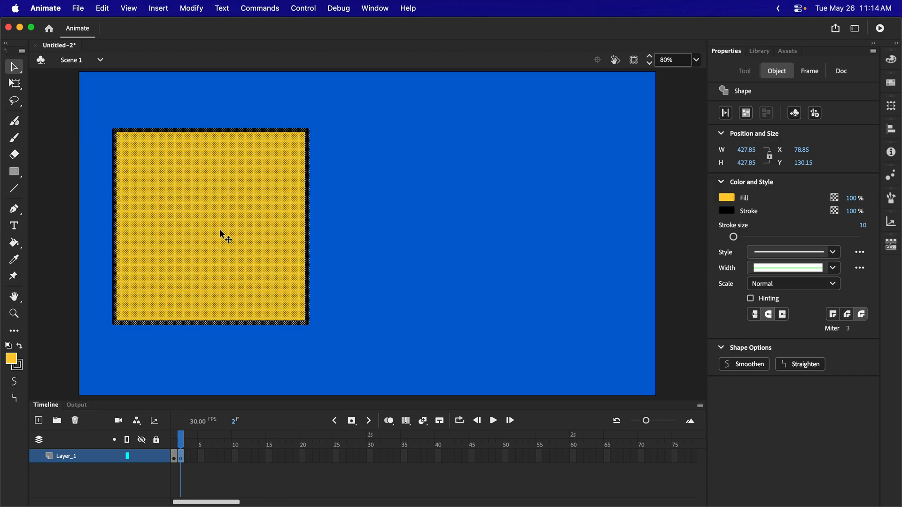
pyautogui.moveTo(212, 235); pyautogui.dragTo(238, 235)
# Insert a keyframe at frame 3 and shift the whole square right to an X position of about 176.
pyautogui.click(181, 444)
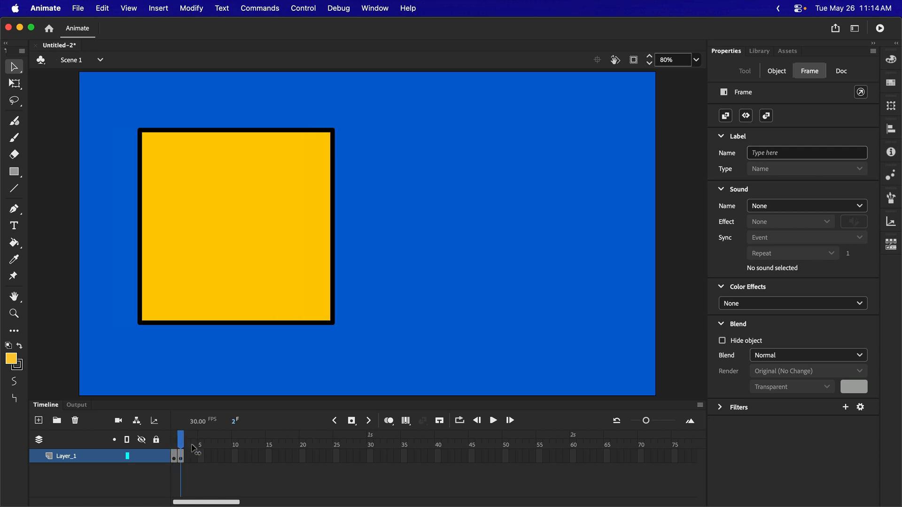
pyautogui.click(189, 468)
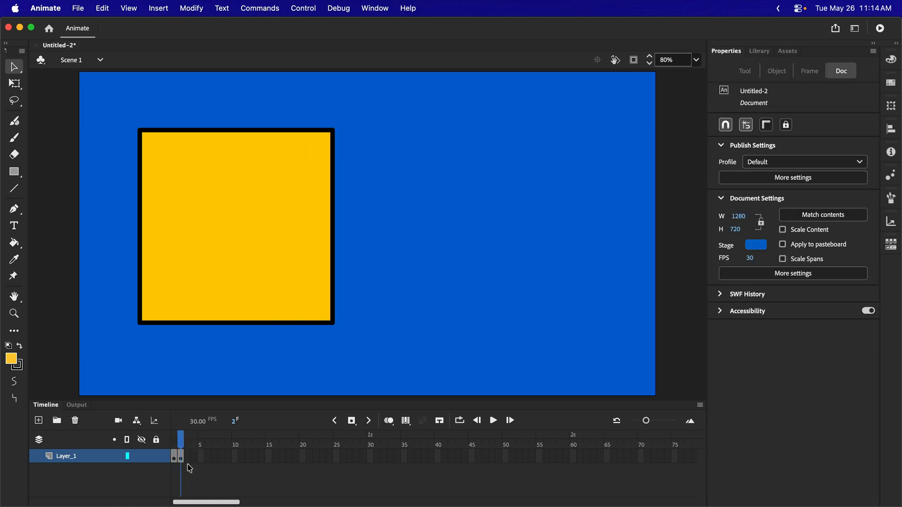
pyautogui.click(352, 421)
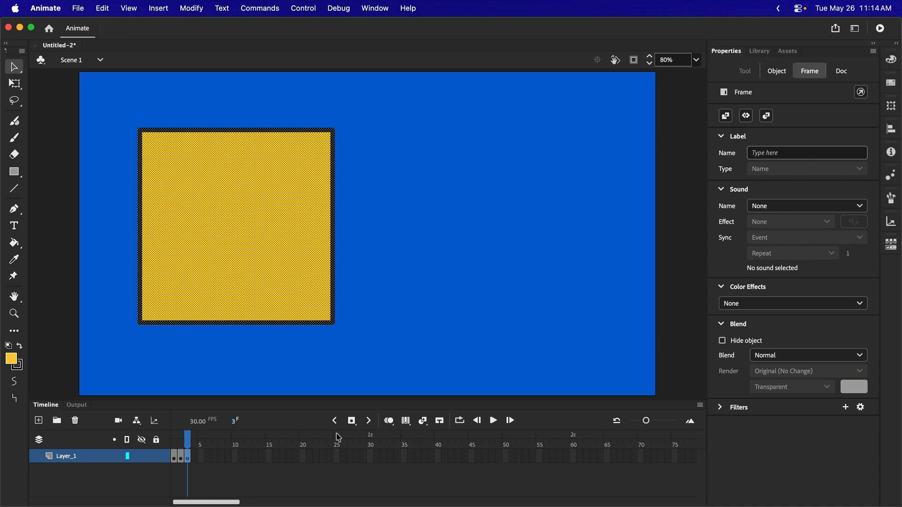
pyautogui.click(268, 253)
pyautogui.moveTo(268, 253); pyautogui.dragTo(286, 253)
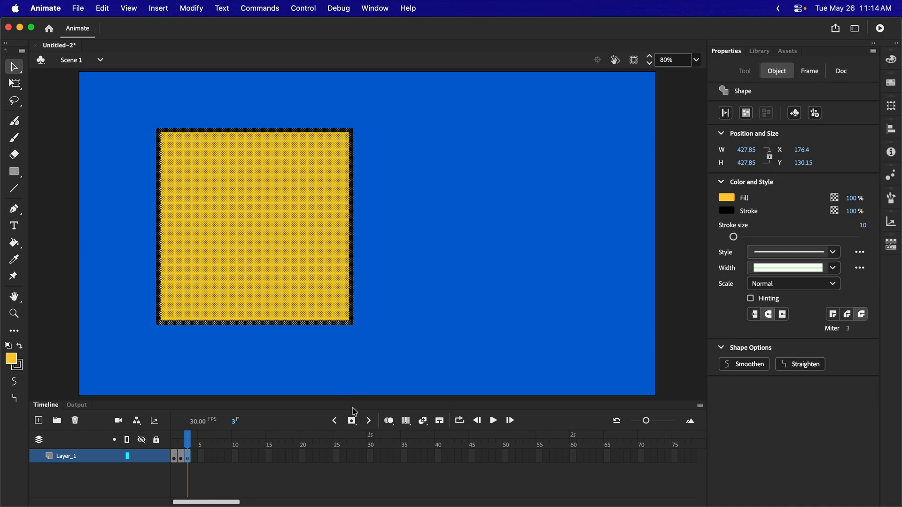
# Insert a keyframe at frame 4 and shift the whole square right to an X position of about 223.
pyautogui.click(194, 456)
pyautogui.click(353, 424)
pyautogui.moveTo(282, 266); pyautogui.dragTo(301, 265)
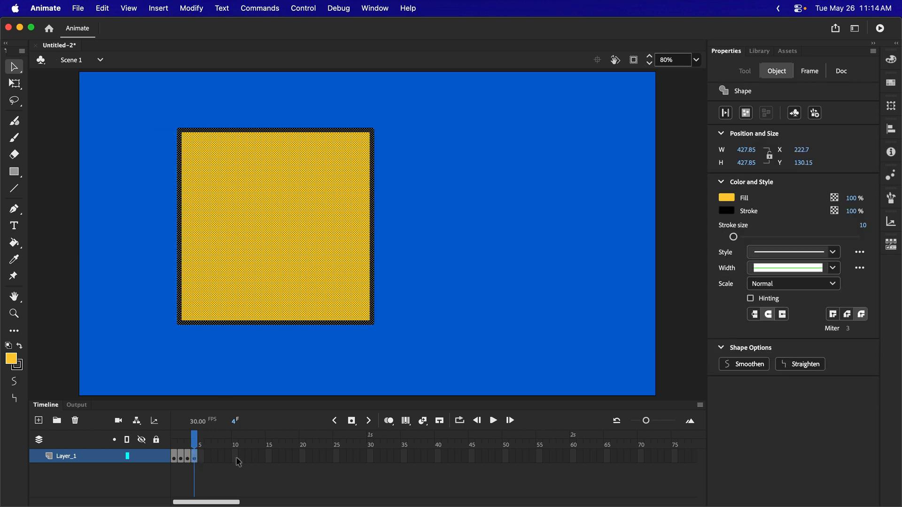
# Play back the four-frame animation of the moving square.
pyautogui.click(493, 420)
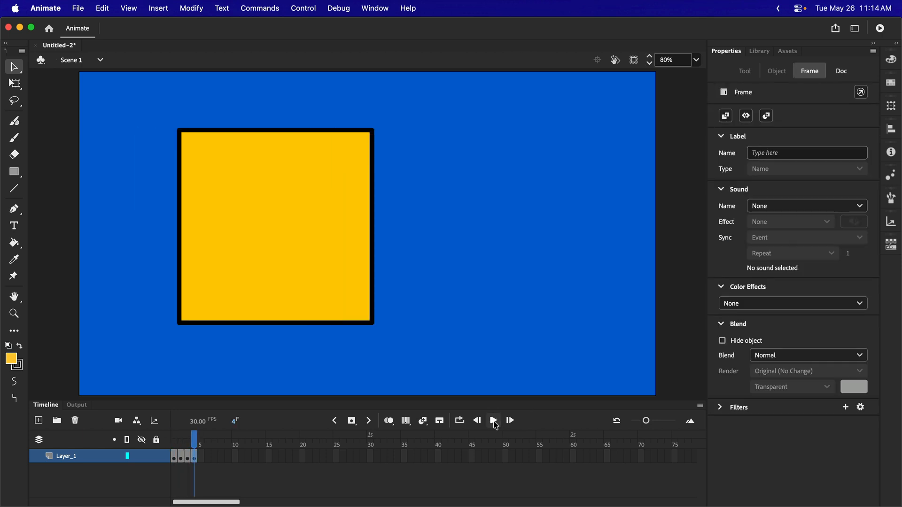
pyautogui.click(493, 420)
# Insert a keyframe at frame 50 and move the square to the right side of the stage, at X about 776.
pyautogui.click(370, 458)
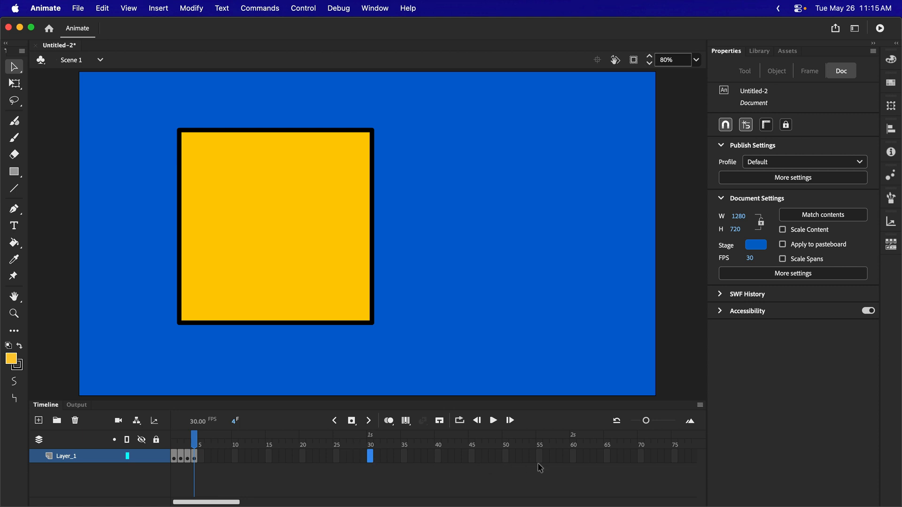
pyautogui.click(506, 457)
pyautogui.click(352, 421)
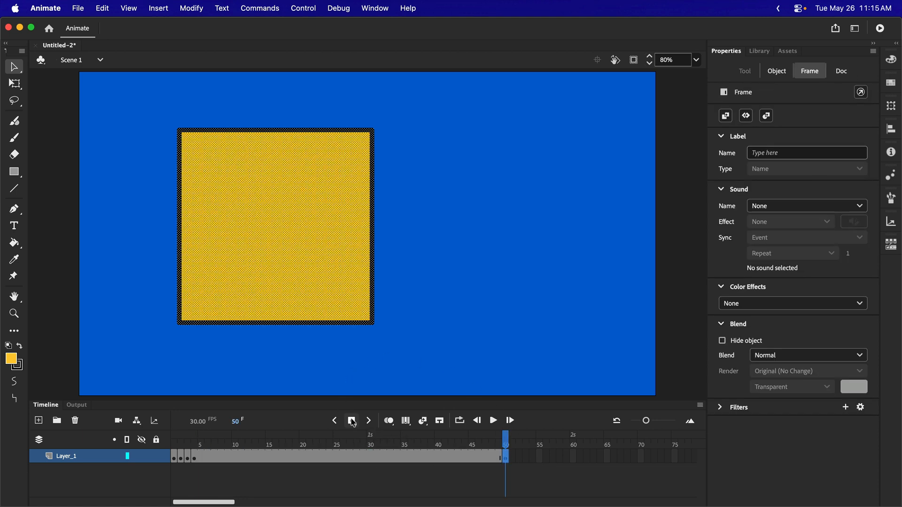
pyautogui.click(195, 461)
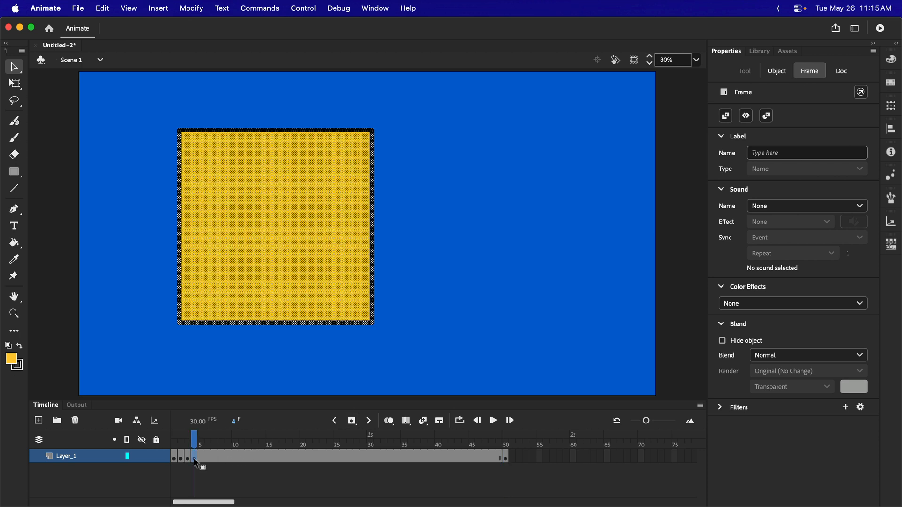
pyautogui.click(506, 461)
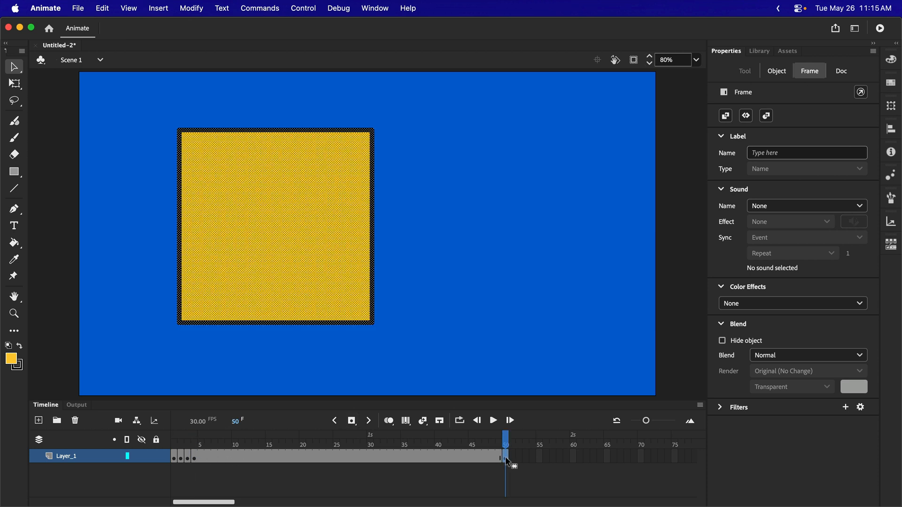
pyautogui.moveTo(250, 237); pyautogui.dragTo(498, 243)
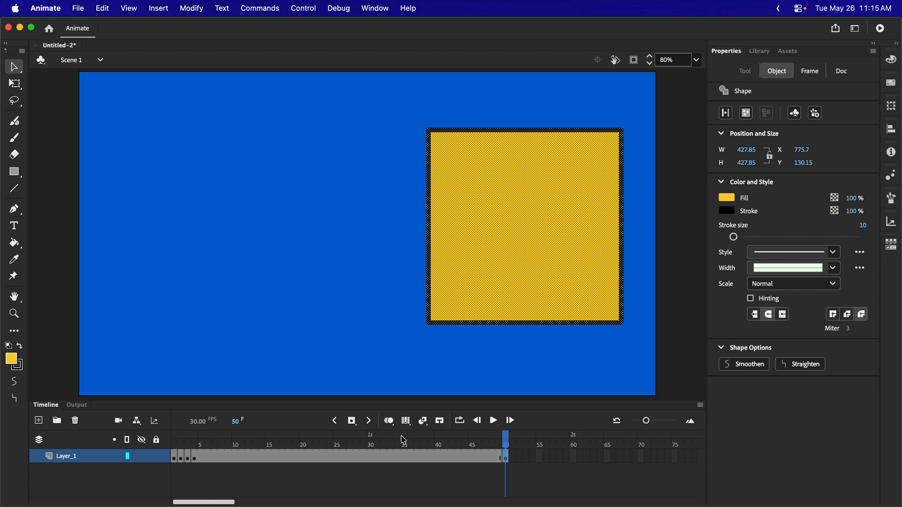
# Compare the square's positions in the keyframes at frames 4 and 50.
pyautogui.click(508, 446)
pyautogui.moveTo(508, 445)
pyautogui.mouseDown()
pyautogui.moveTo(173, 437)
pyautogui.moveTo(416, 439)
pyautogui.moveTo(256, 438)
pyautogui.moveTo(507, 449)
pyautogui.mouseUp()
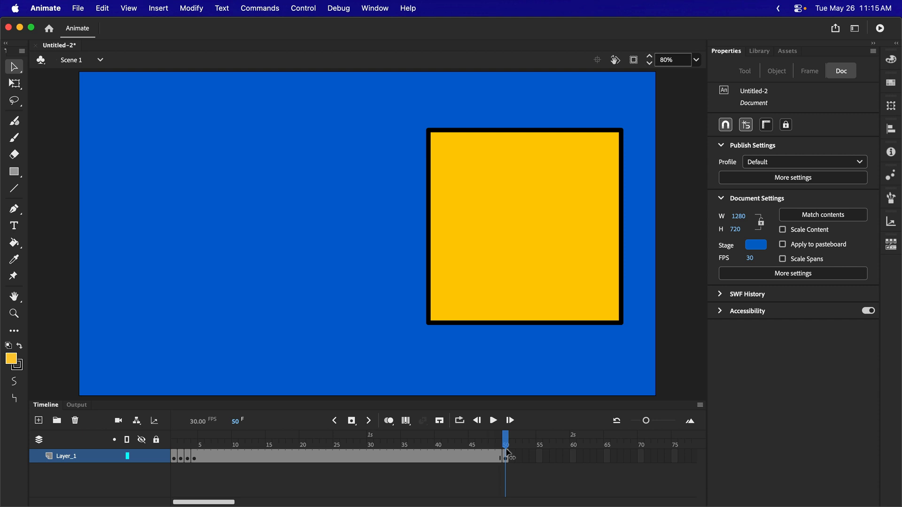
pyautogui.moveTo(505, 449); pyautogui.dragTo(509, 447)
pyautogui.click(194, 458)
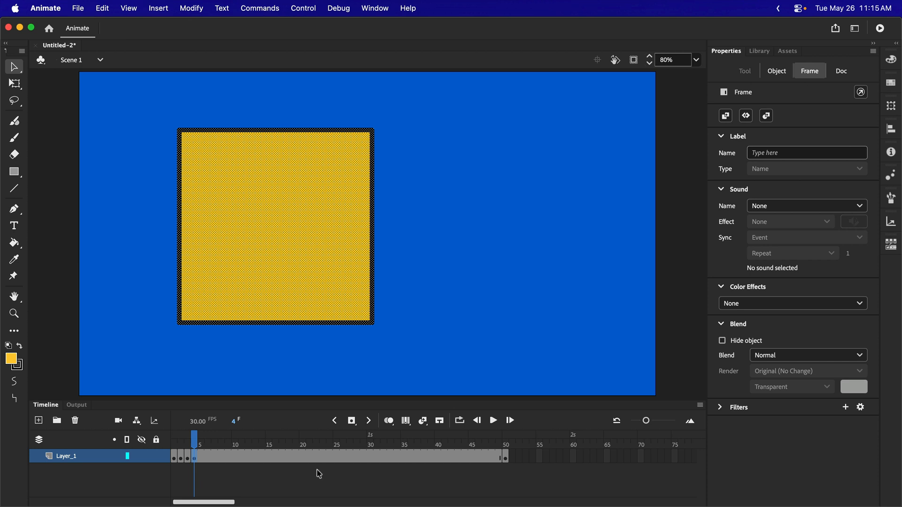
pyautogui.click(505, 459)
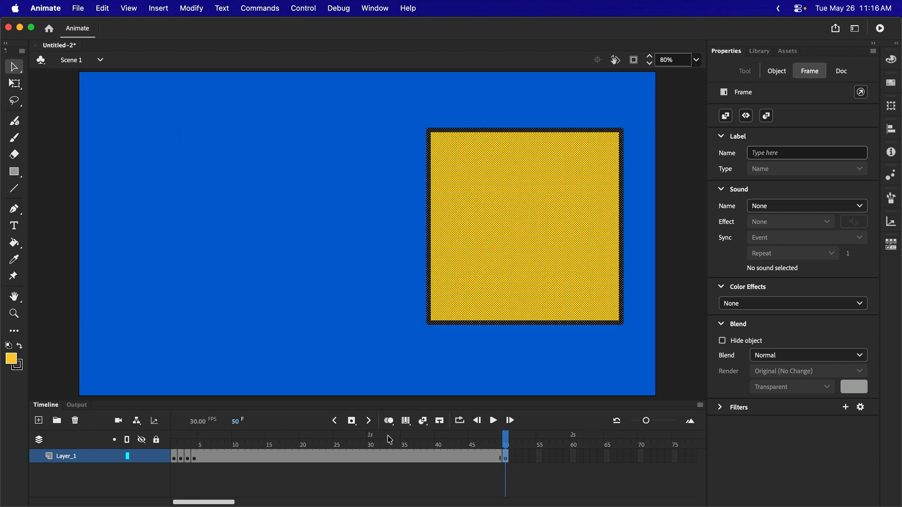
# Create a shape tween on the frame span between the keyframes at frames 4 and 50.
pyautogui.moveTo(279, 458); pyautogui.dragTo(310, 460)
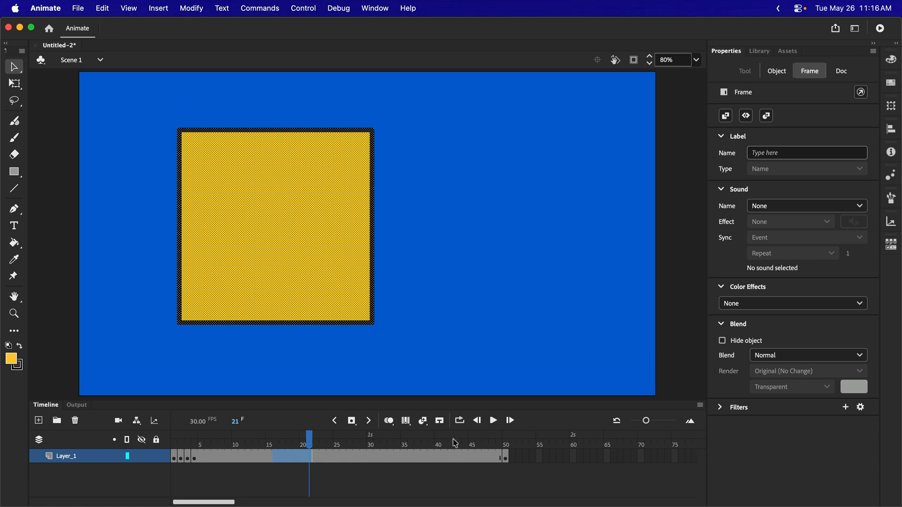
pyautogui.click(424, 423)
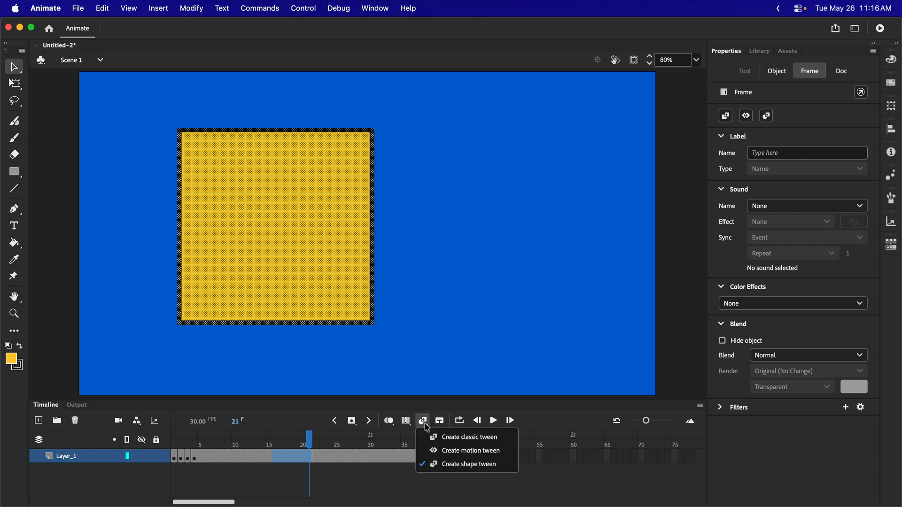
pyautogui.click(469, 464)
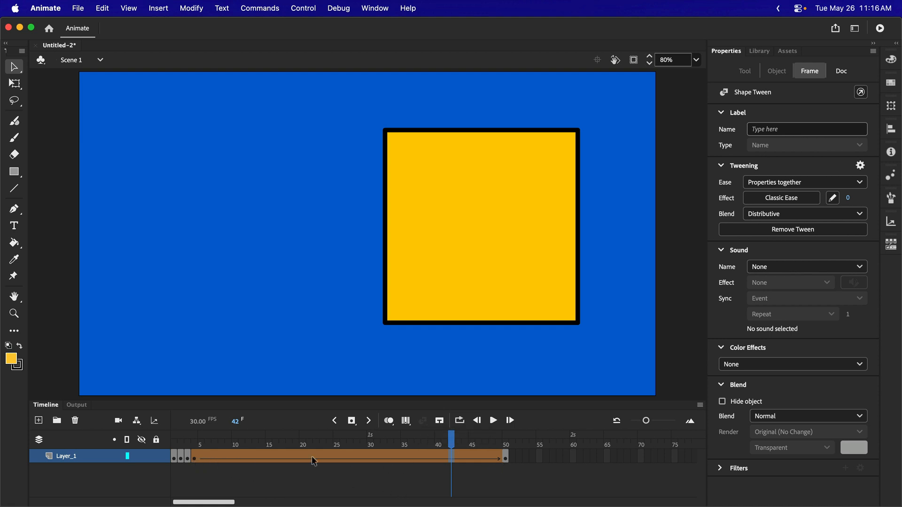
# Play back the square's shape tween from frame 1 to frame 50 and watch it again.
pyautogui.click(175, 446)
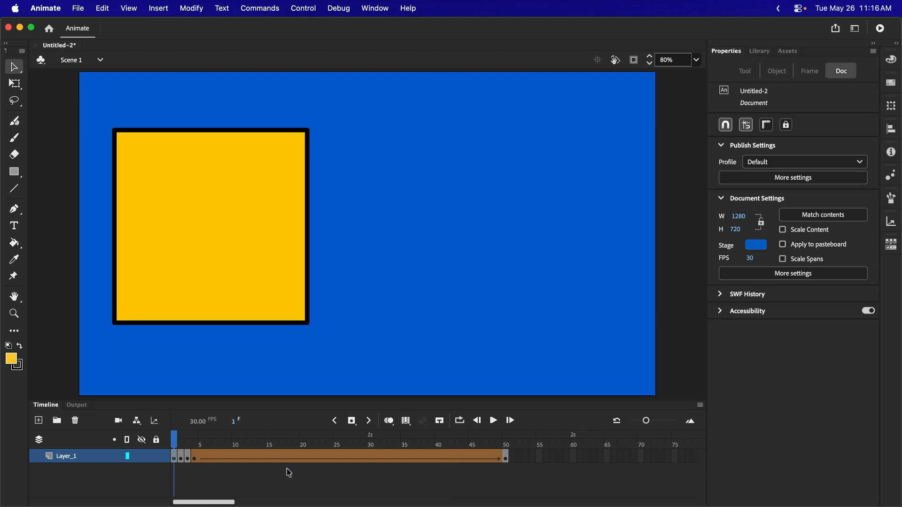
pyautogui.click(493, 421)
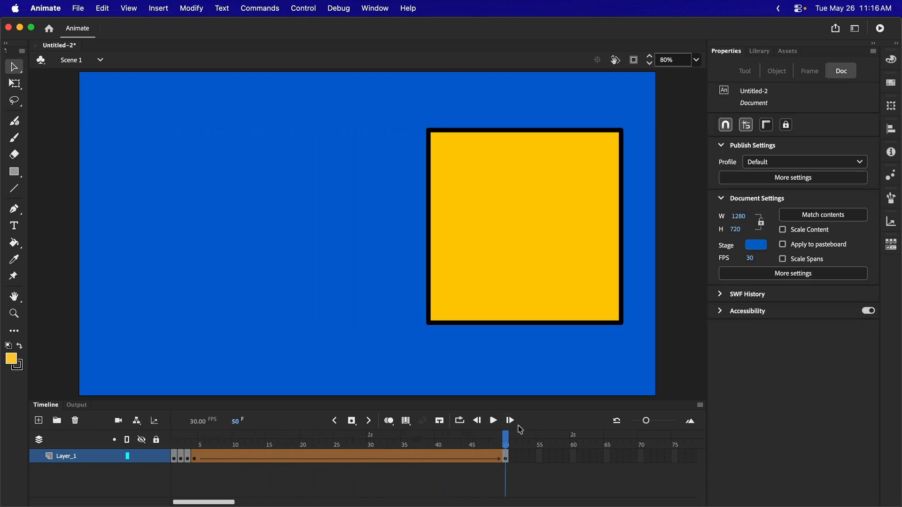
pyautogui.click(493, 420)
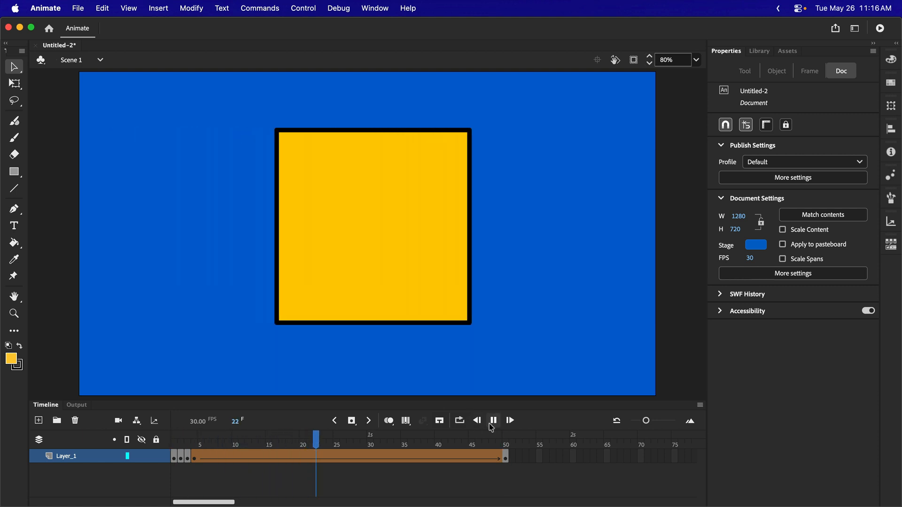
pyautogui.click(492, 427)
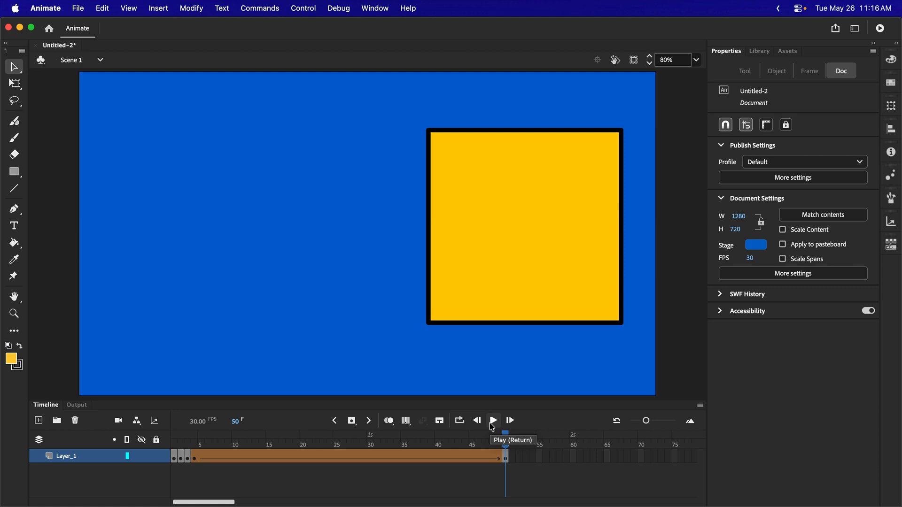
# Open the easing effects for the square's shape tween and preview the Ease Out curves from Cubic through Back.
pyautogui.click(313, 455)
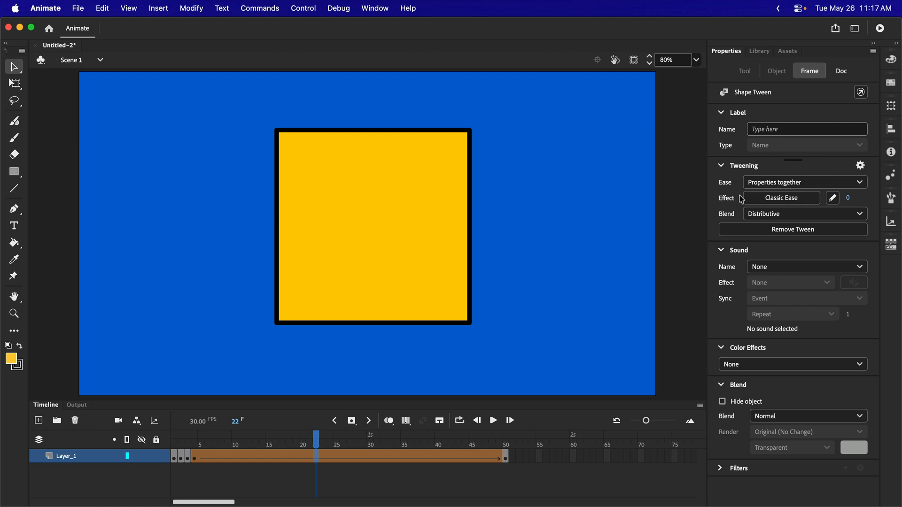
pyautogui.click(780, 199)
pyautogui.click(780, 199)
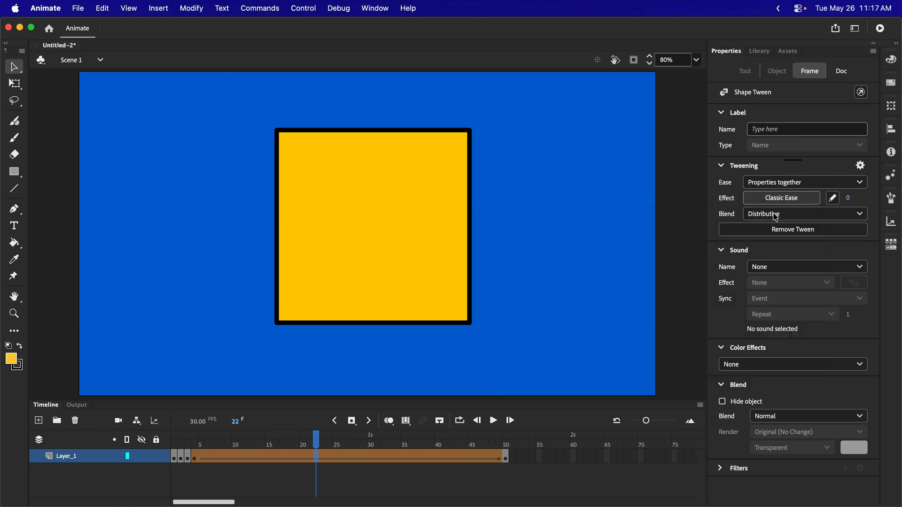
pyautogui.click(780, 199)
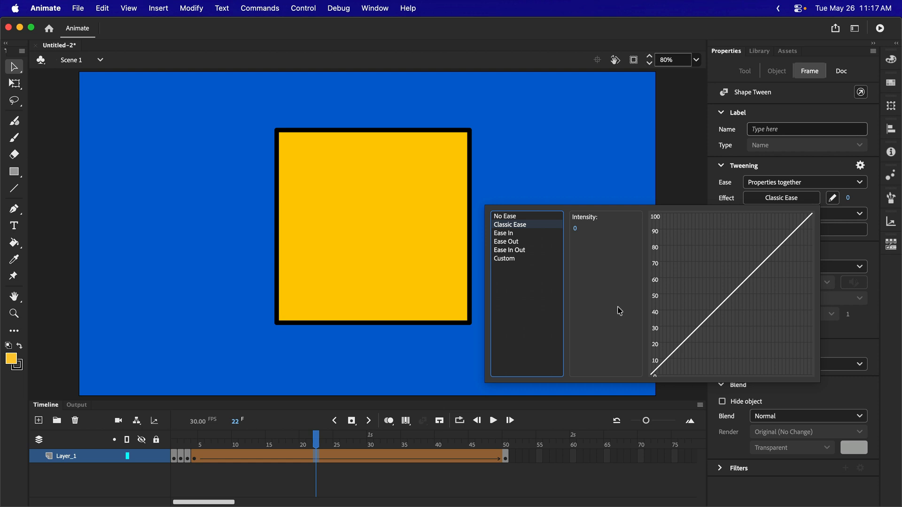
pyautogui.click(512, 243)
pyautogui.click(593, 226)
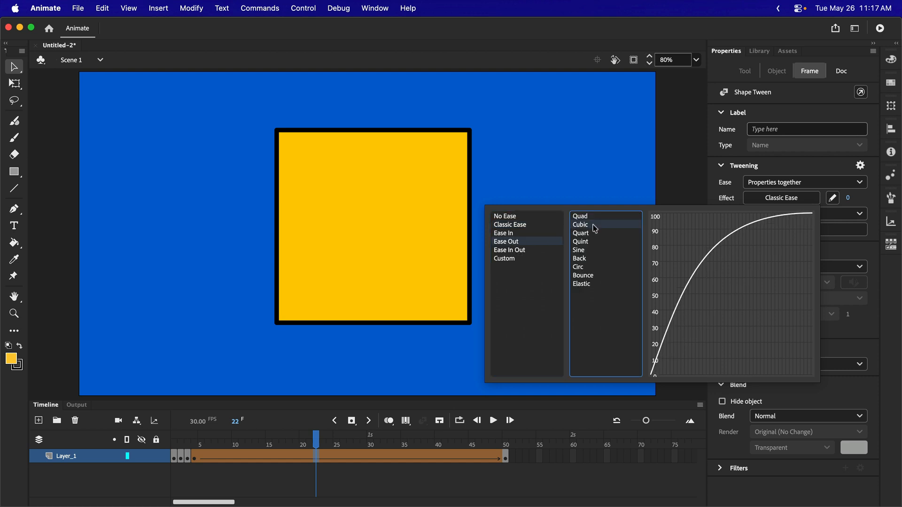
pyautogui.click(595, 241)
pyautogui.click(593, 233)
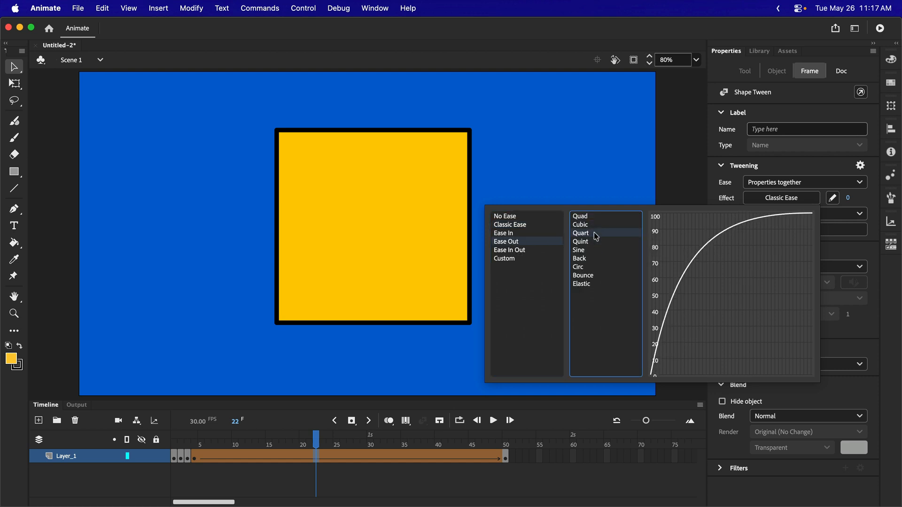
pyautogui.click(592, 242)
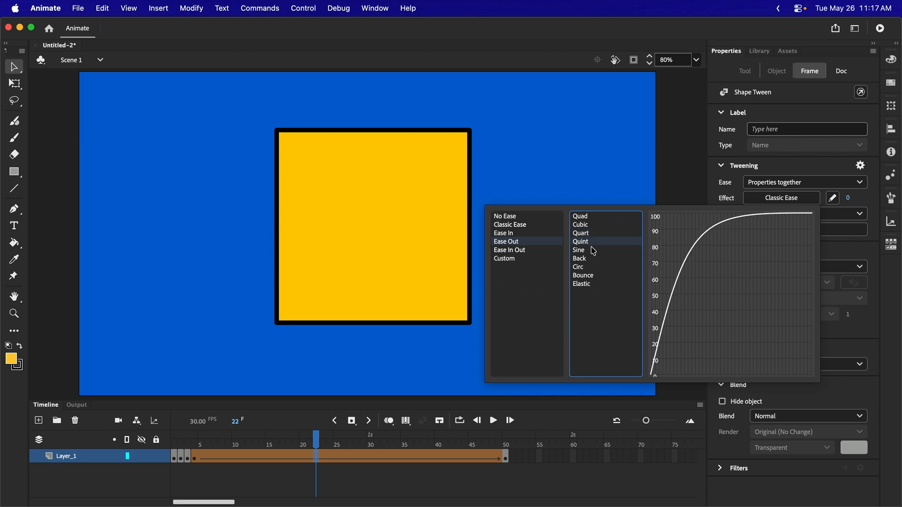
pyautogui.click(592, 250)
pyautogui.click(592, 260)
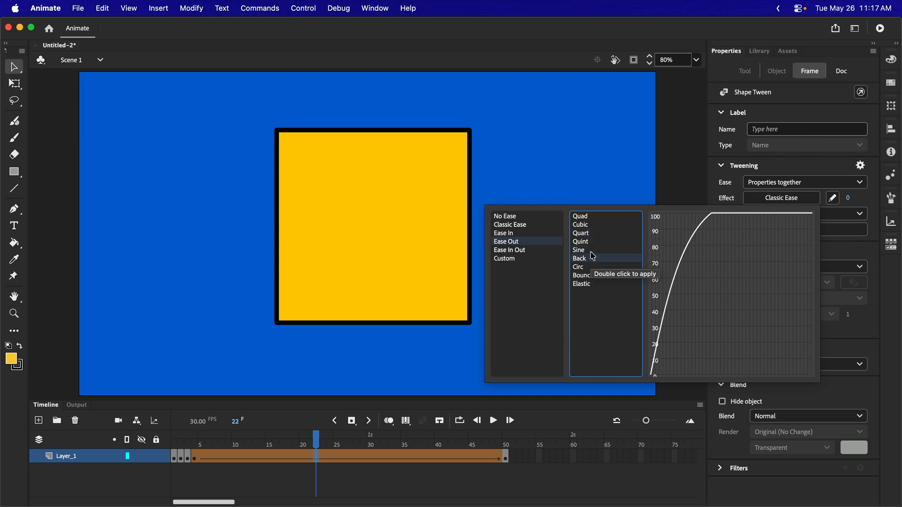
# Apply the Quart Ease Out effect to the square's shape tween.
pyautogui.click(591, 250)
pyautogui.click(594, 241)
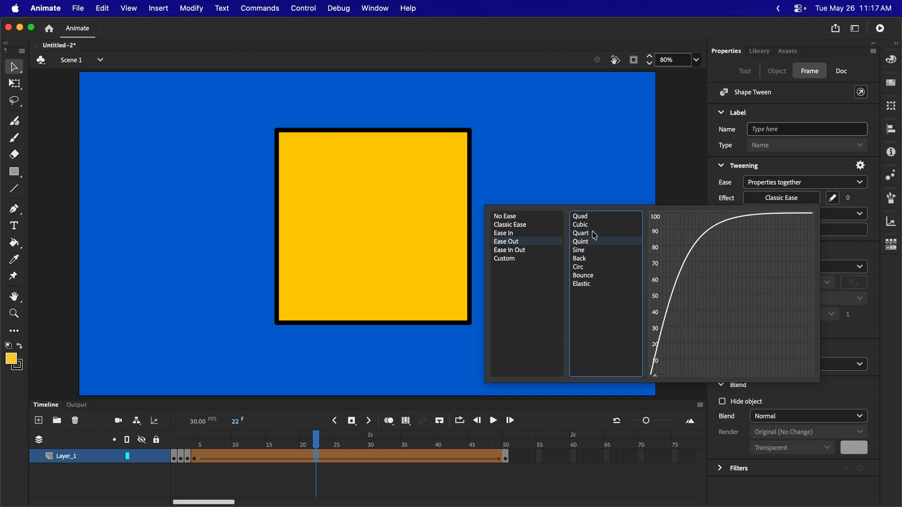
pyautogui.click(594, 233)
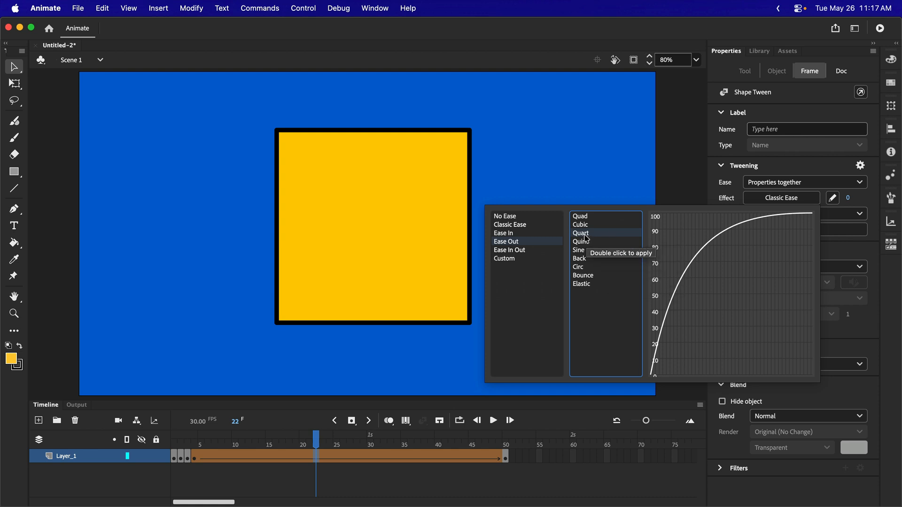
pyautogui.doubleClick(586, 234)
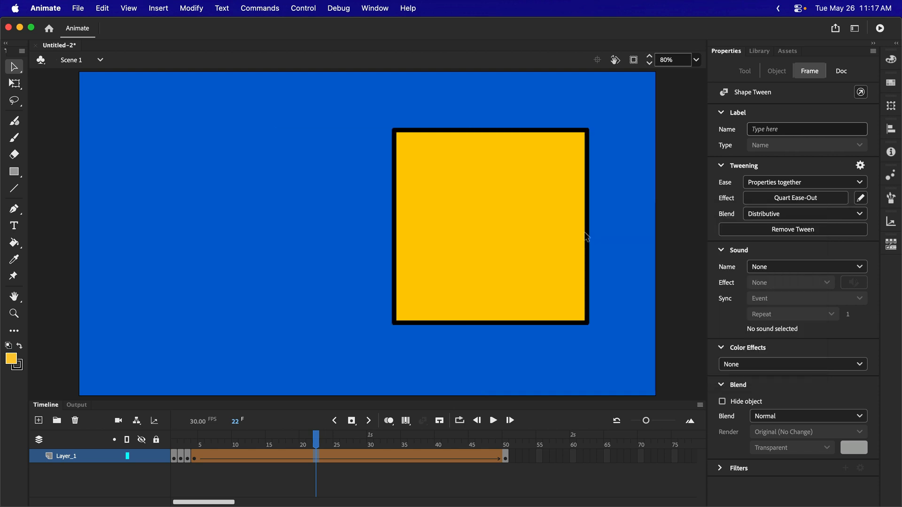
# Play back the eased movement of the square from frame 1.
pyautogui.click(174, 444)
pyautogui.click(494, 427)
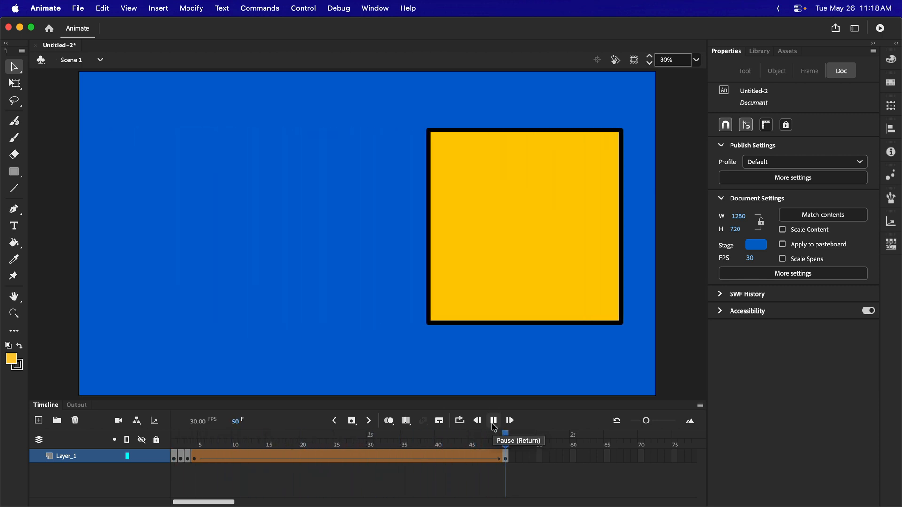
pyautogui.click(494, 428)
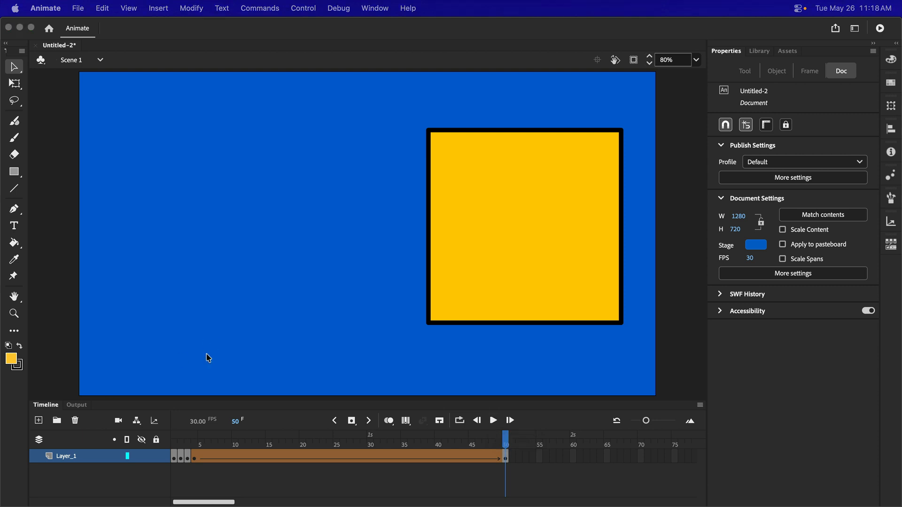
# Add a new layer above the square's layer and select its first frame.
pyautogui.click(173, 406)
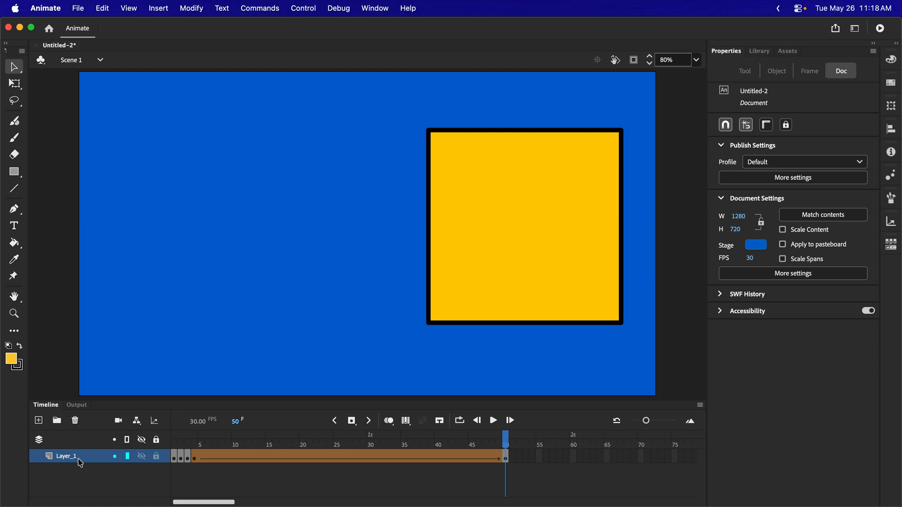
pyautogui.click(39, 422)
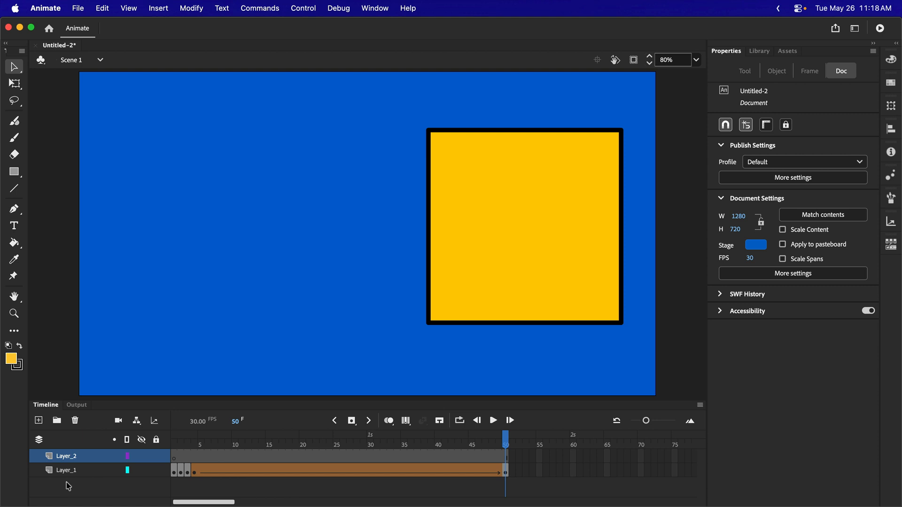
pyautogui.click(174, 454)
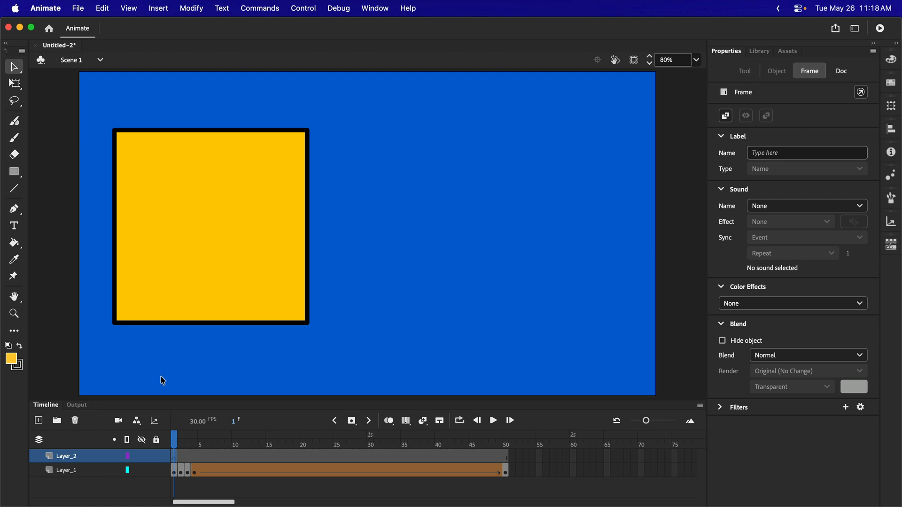
# Draw a dark red circle with a black stroke, about 266 px in diameter, in the upper-right area of the stage.
pyautogui.click(14, 171)
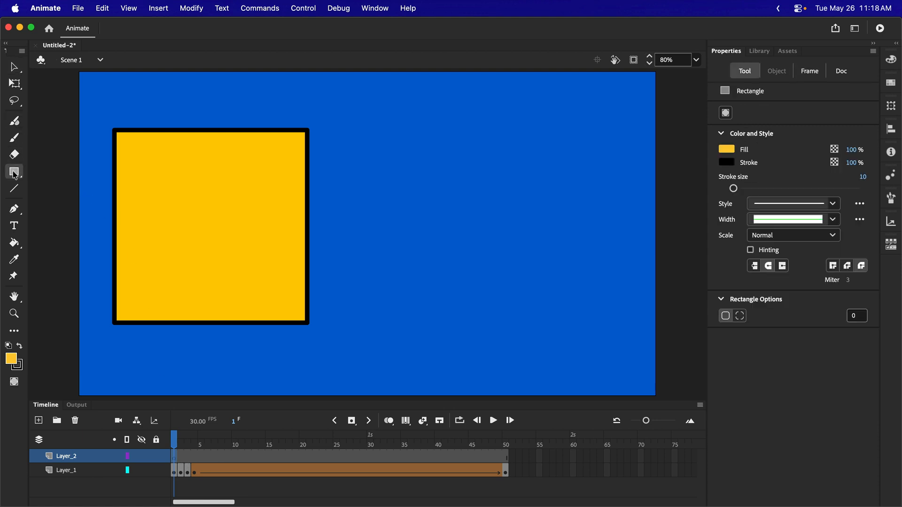
pyautogui.click(70, 201)
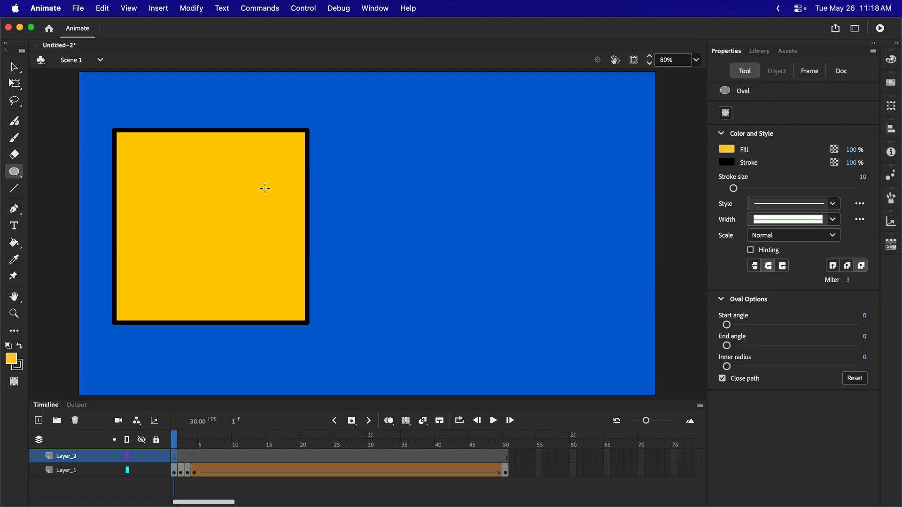
pyautogui.click(724, 150)
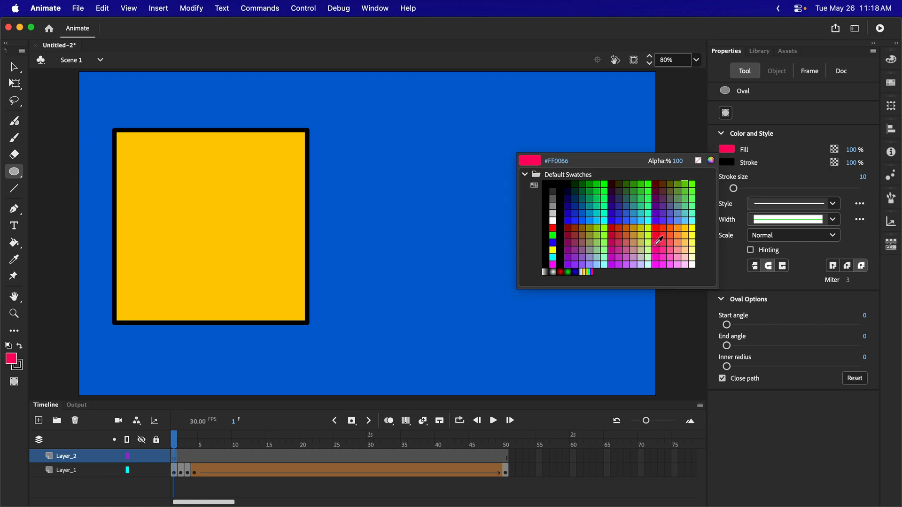
pyautogui.click(567, 227)
pyautogui.moveTo(599, 111)
pyautogui.mouseDown()
pyautogui.moveTo(469, 195)
pyautogui.moveTo(468, 227)
pyautogui.moveTo(478, 195)
pyautogui.mouseUp()
pyautogui.click(15, 69)
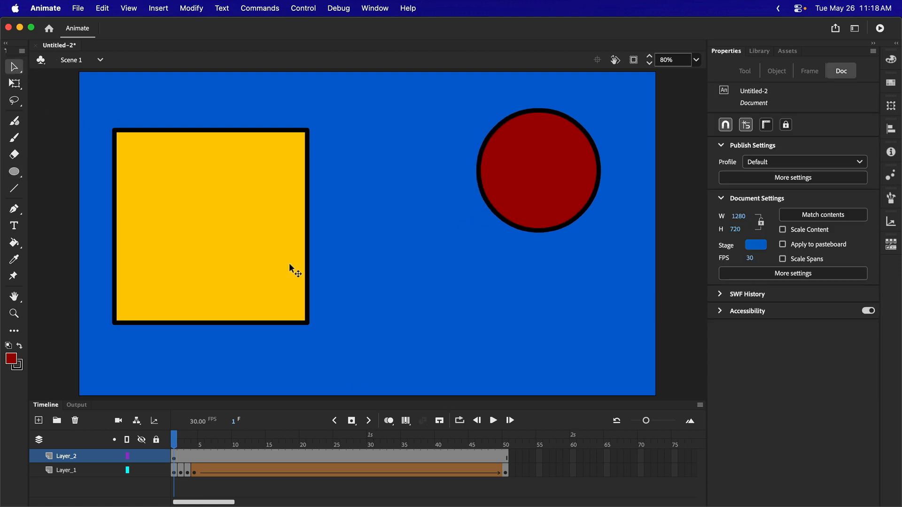
# Insert a keyframe at frame 50 of Layer_2 and create a shape tween between frames 1 and 50.
pyautogui.click(505, 457)
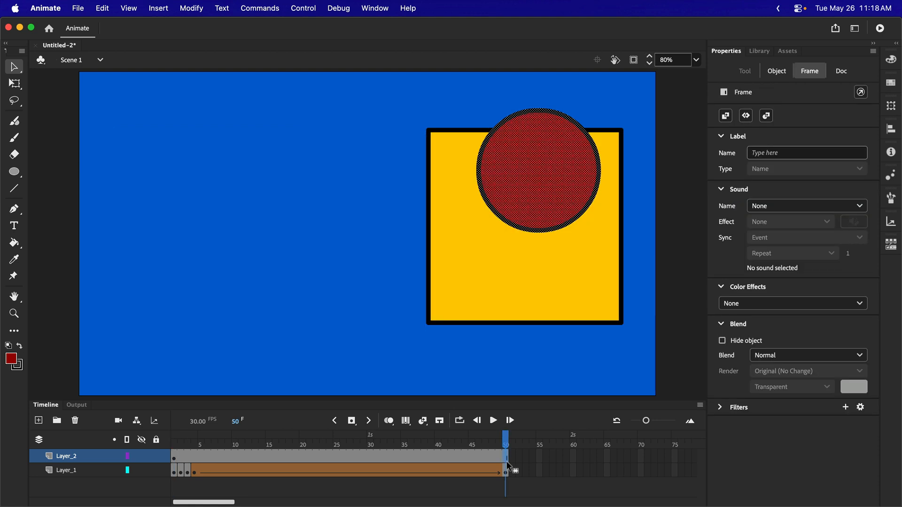
pyautogui.click(351, 421)
pyautogui.click(317, 455)
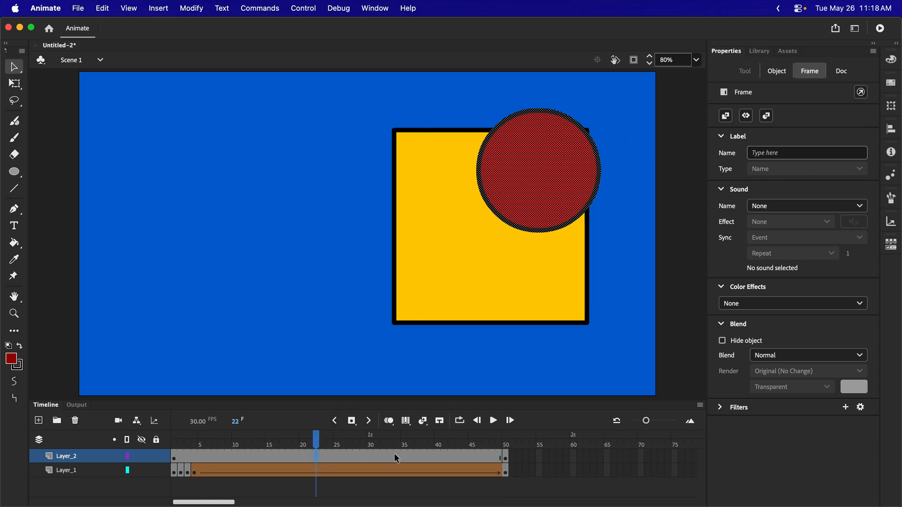
pyautogui.click(423, 422)
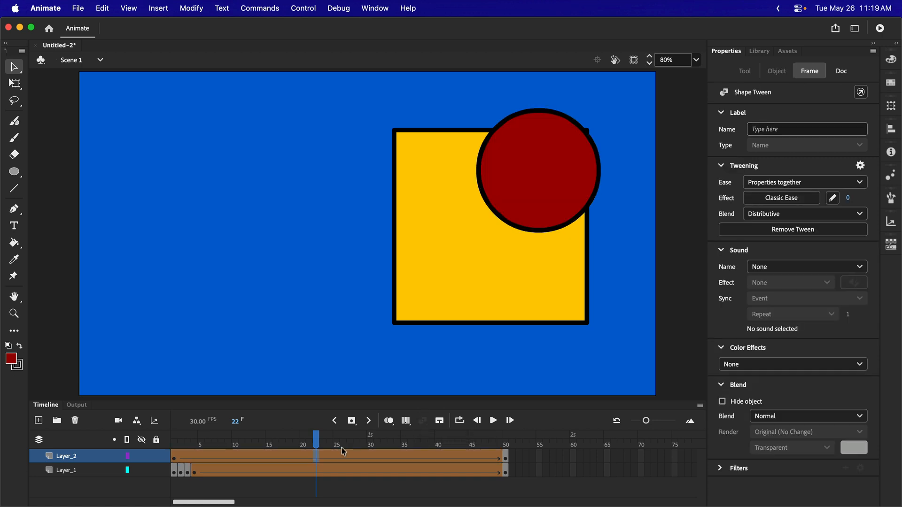
# At frame 50, move the whole circle to the stage's lower-left corner, at X 0 and Y about 485.
pyautogui.moveTo(315, 443); pyautogui.dragTo(505, 451)
pyautogui.click(509, 387)
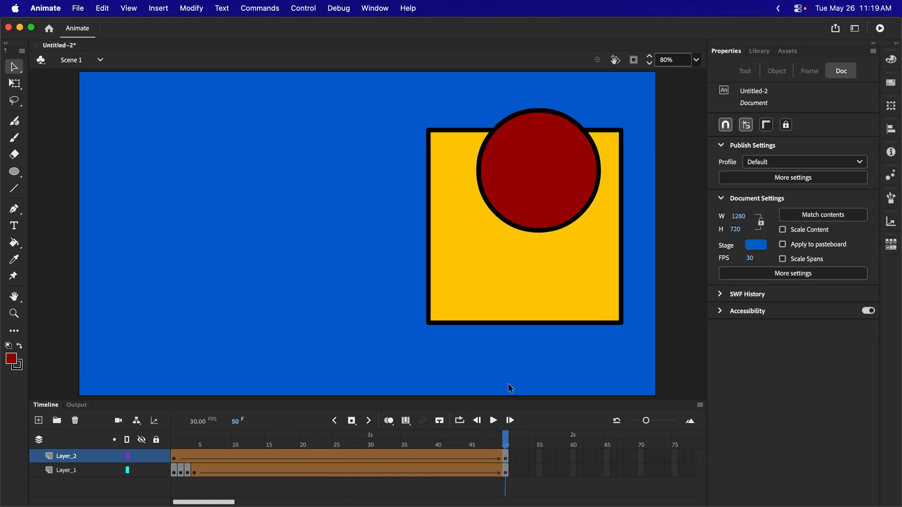
pyautogui.doubleClick(510, 178)
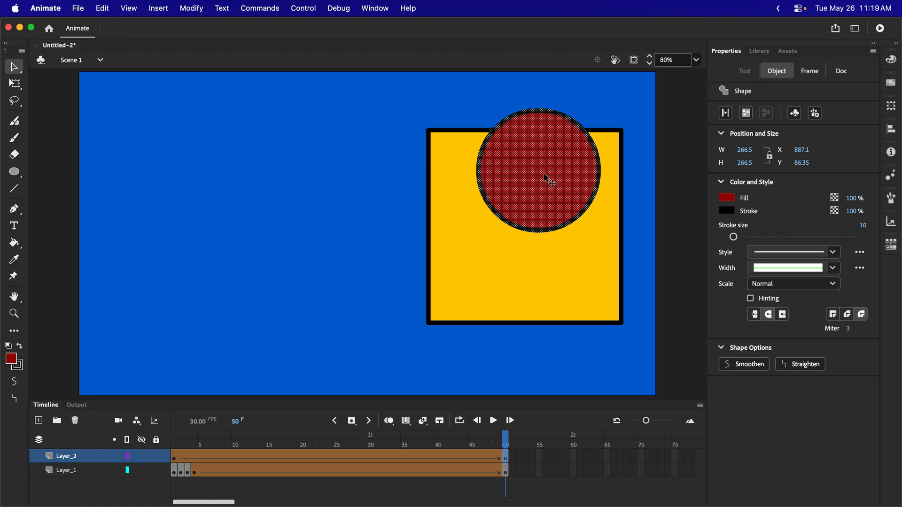
pyautogui.moveTo(545, 178); pyautogui.dragTo(146, 358)
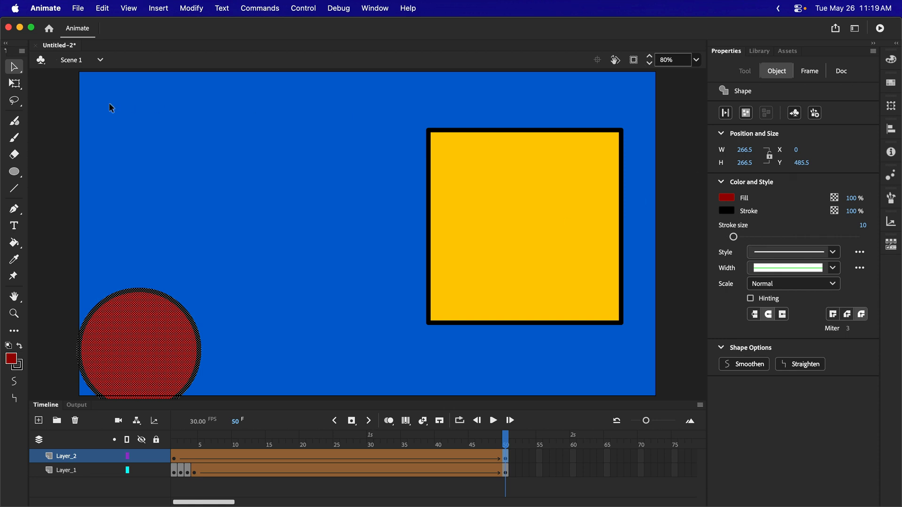
# Enlarge the circle at frame 50 proportionally around its center to about 640 px in diameter with Free Transform.
pyautogui.click(15, 85)
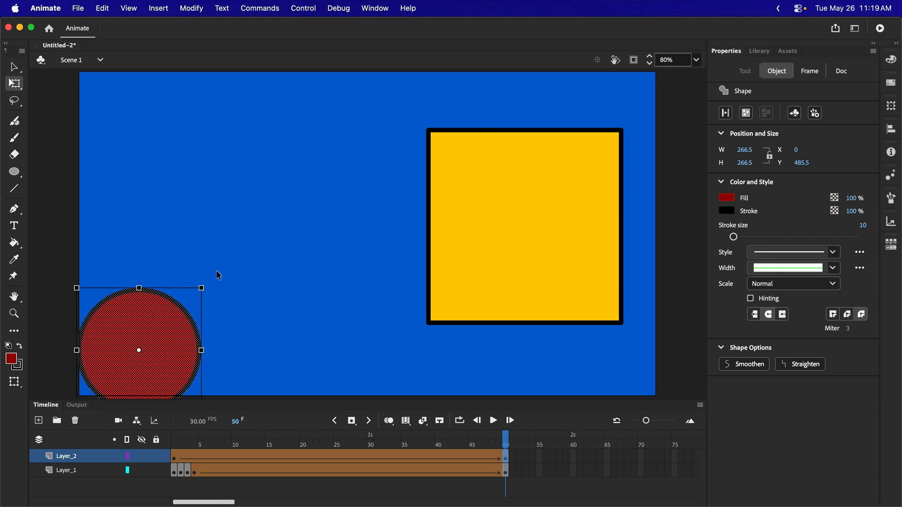
pyautogui.moveTo(202, 288); pyautogui.dragTo(291, 154)
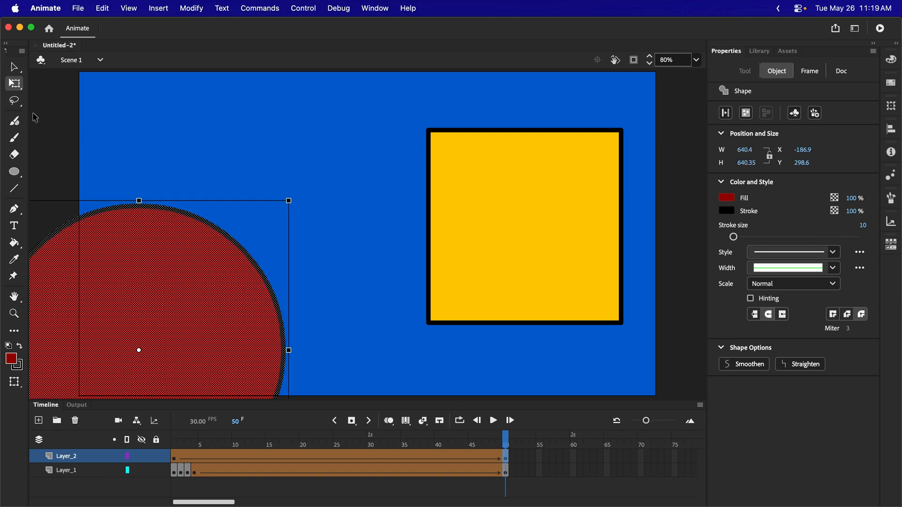
pyautogui.click(16, 69)
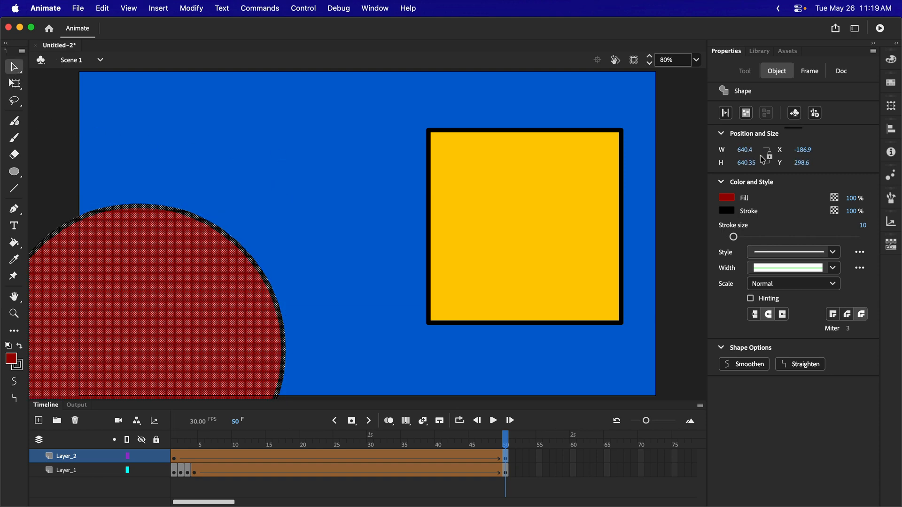
# Change the circle's fill at frame 50 to green and return to frame 1.
pyautogui.click(726, 198)
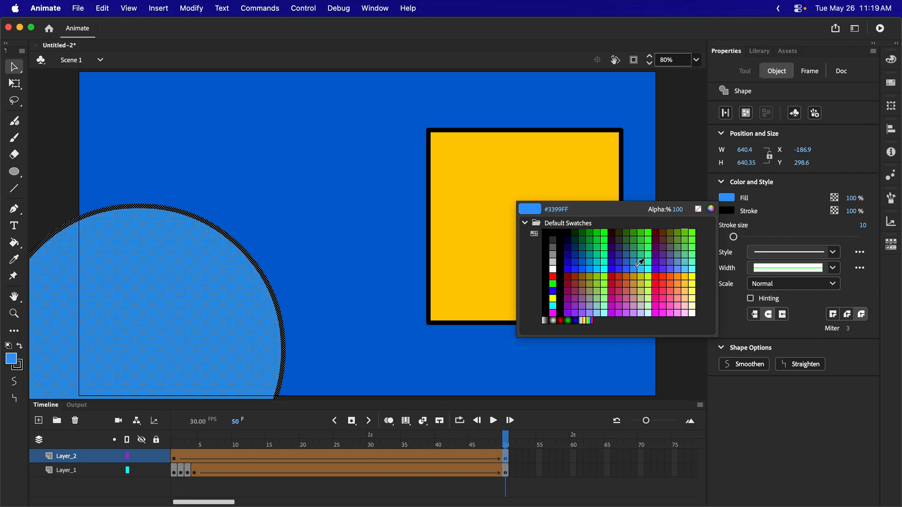
pyautogui.click(641, 239)
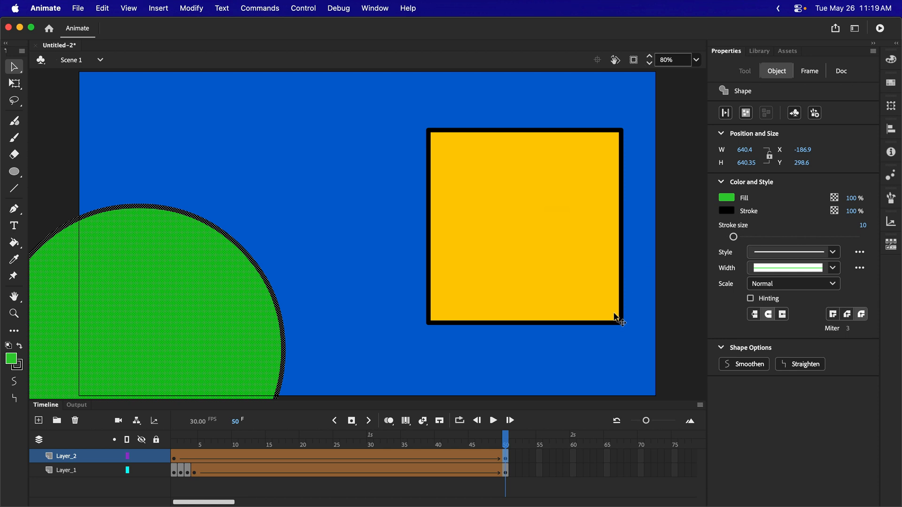
pyautogui.click(176, 443)
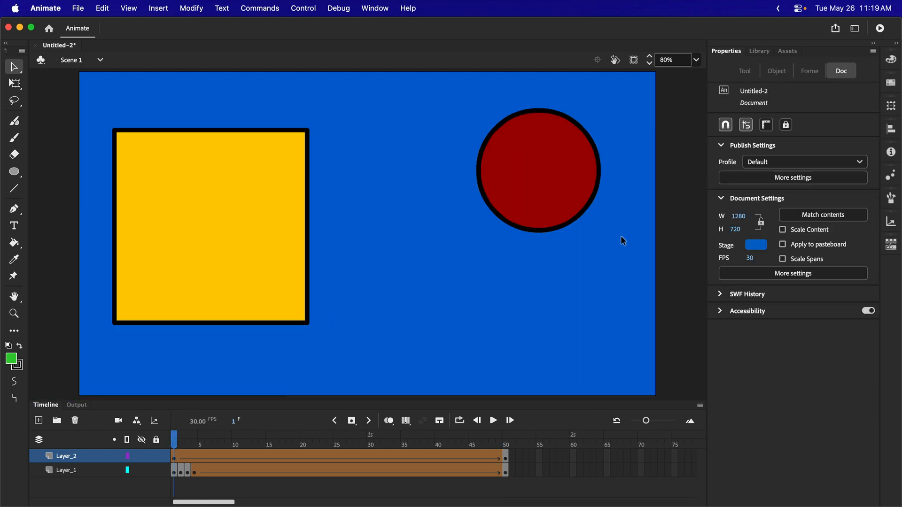
# Play back the timeline animation of the yellow square and the circle to review both tweens.
pyautogui.click(493, 420)
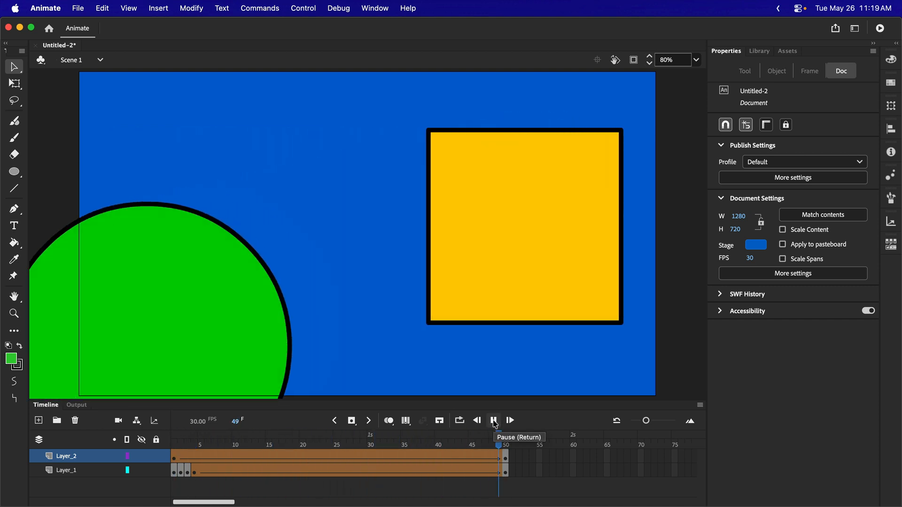
pyautogui.click(493, 420)
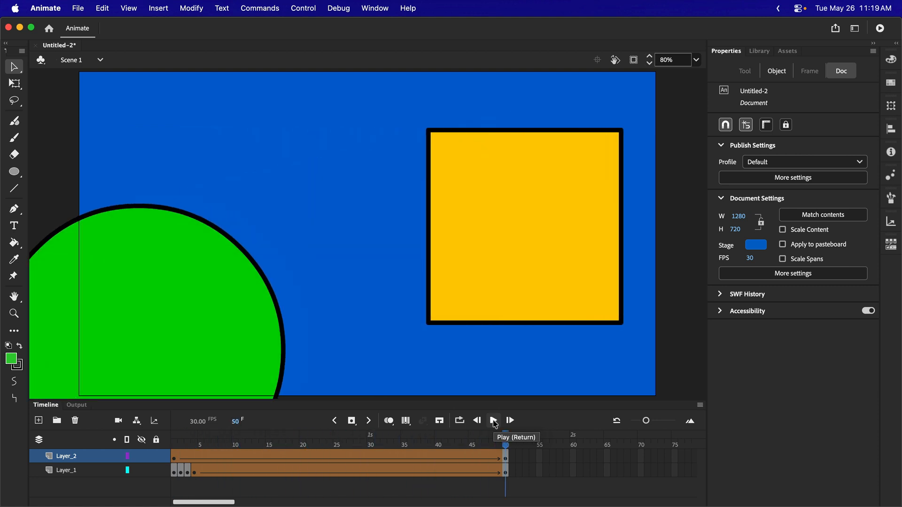
pyautogui.click(494, 422)
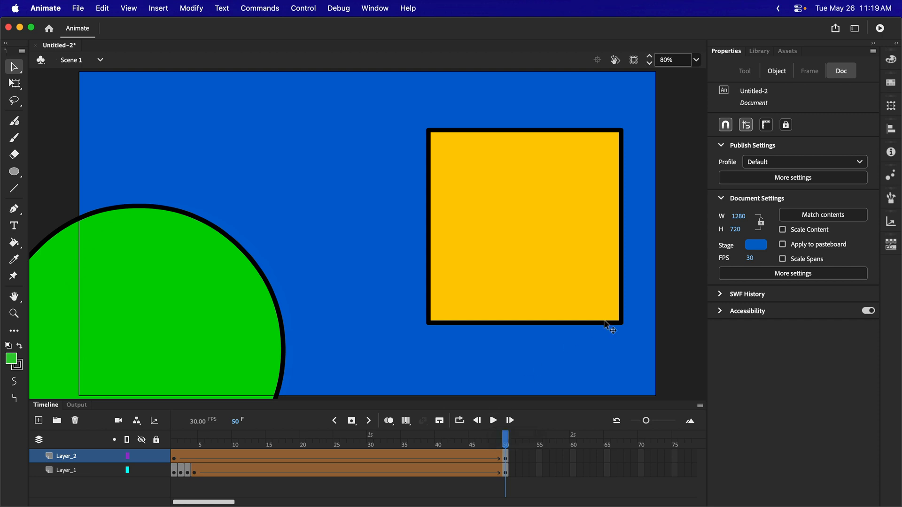
# Publish the animation as a Video (.mp4) and dismiss the export dialog.
pyautogui.click(835, 29)
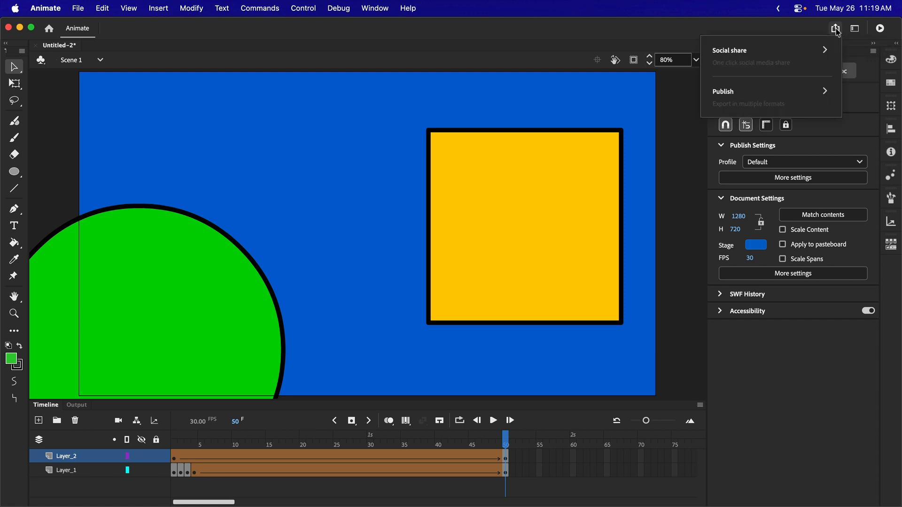
pyautogui.click(824, 93)
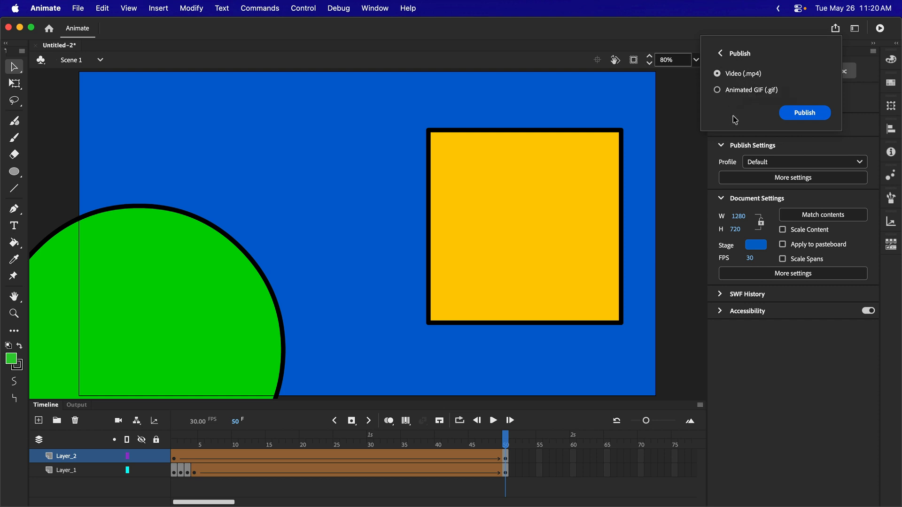
pyautogui.click(801, 118)
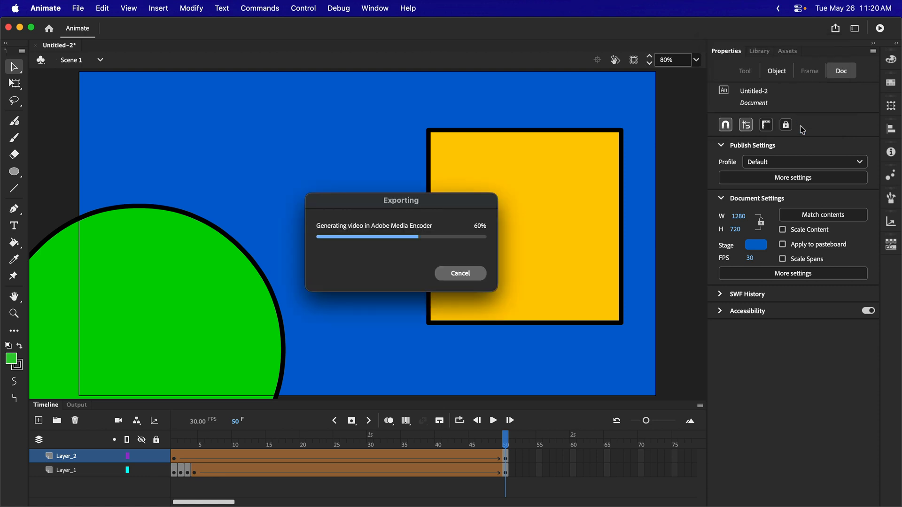
pyautogui.click(470, 276)
pyautogui.click(461, 273)
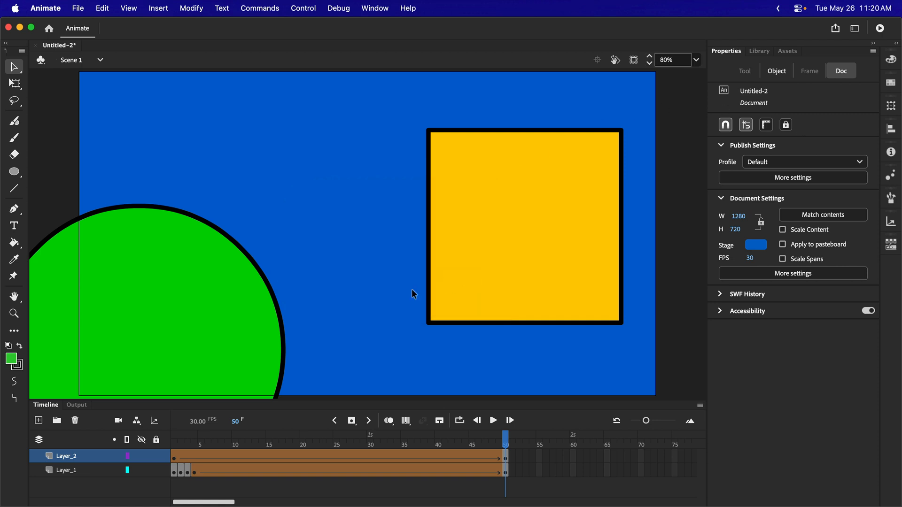